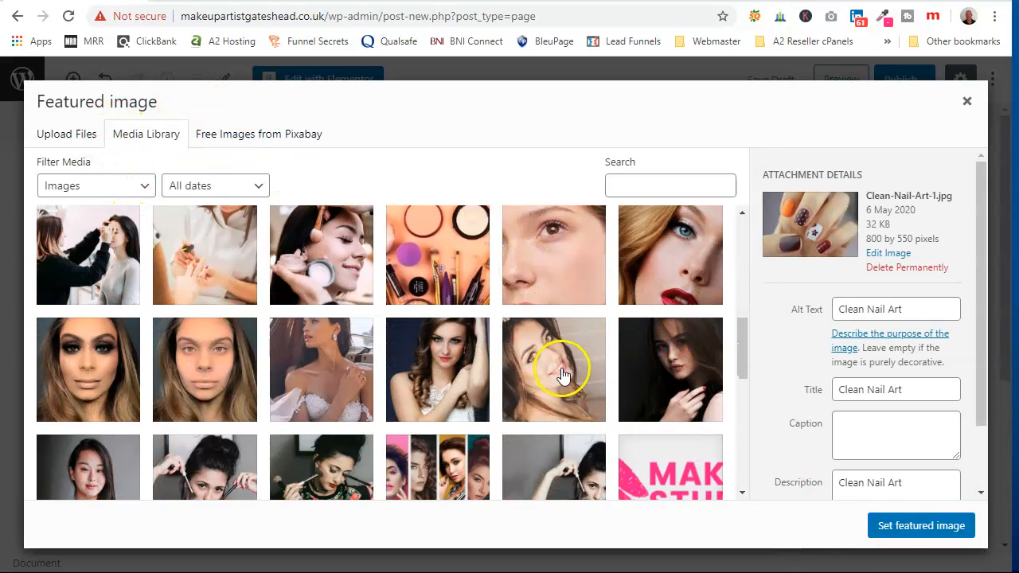
Set bridal-makeup1.jpg as the Blog page's featured image and publish the page.
{"action": "scroll", "coordinate": [557, 364], "scroll_direction": "down", "scroll_amount": 1}
{"action": "left_click", "coordinate": [547, 301]}
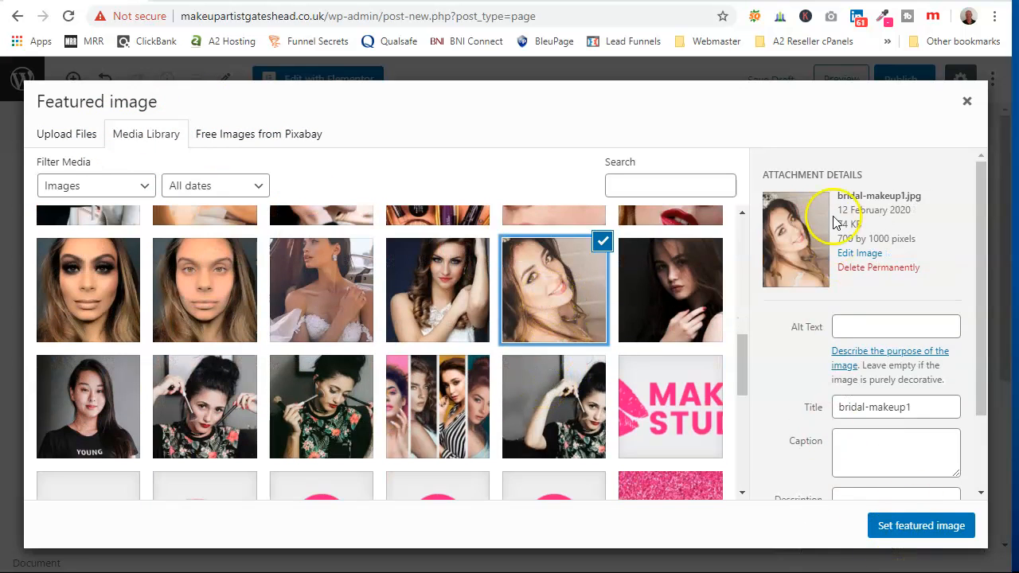
{"action": "left_click", "coordinate": [932, 526]}
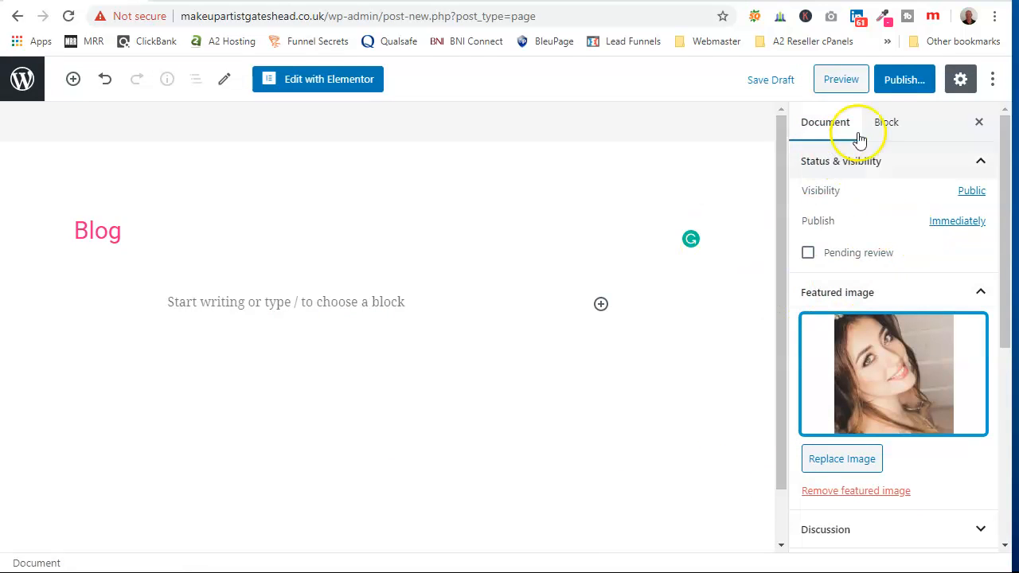
{"action": "left_click", "coordinate": [916, 79]}
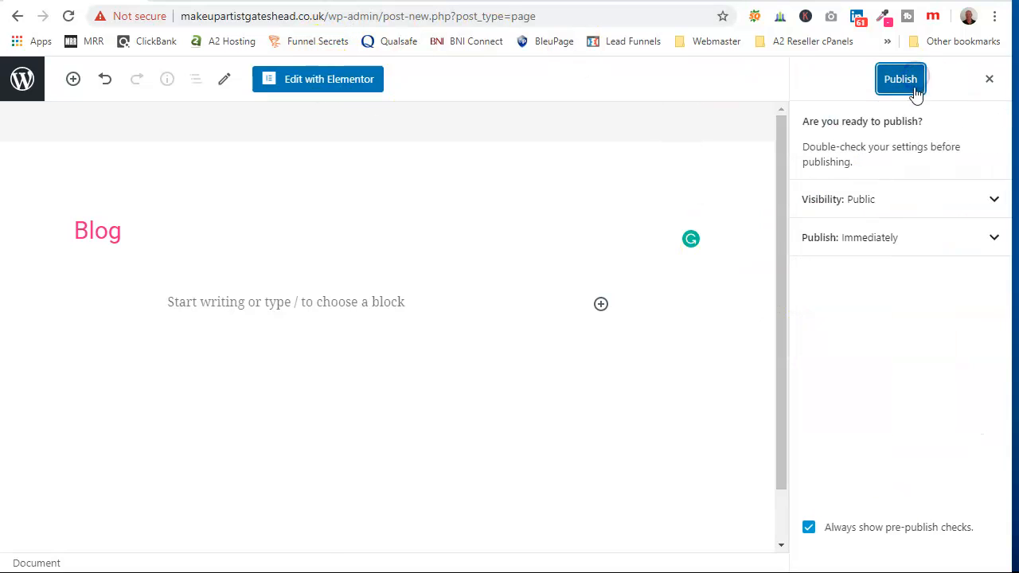
{"action": "left_click", "coordinate": [912, 83]}
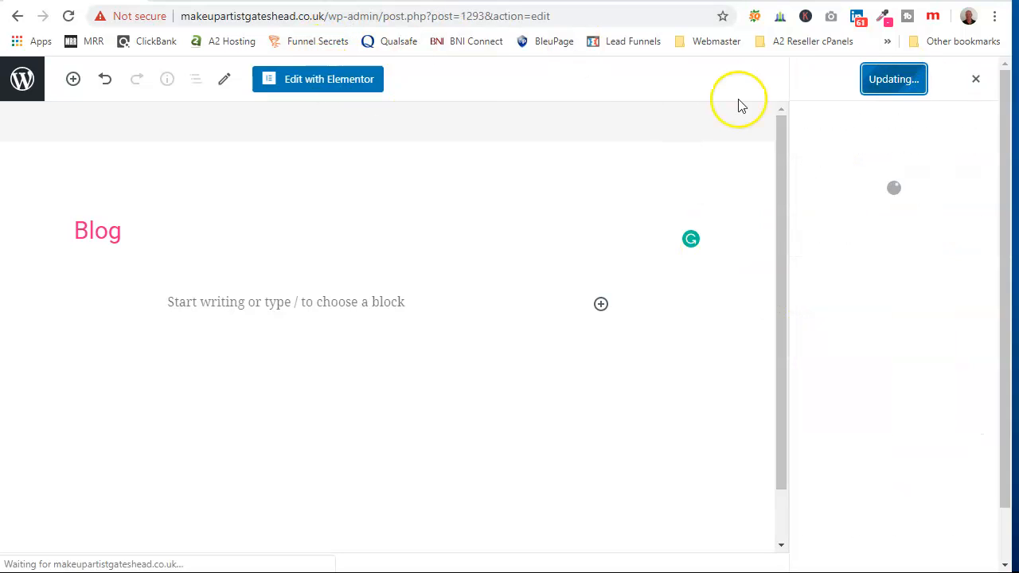
Open the Blog page in Elementor and insert the saved Page Topper template, importing its document settings.
{"action": "left_click", "coordinate": [341, 79]}
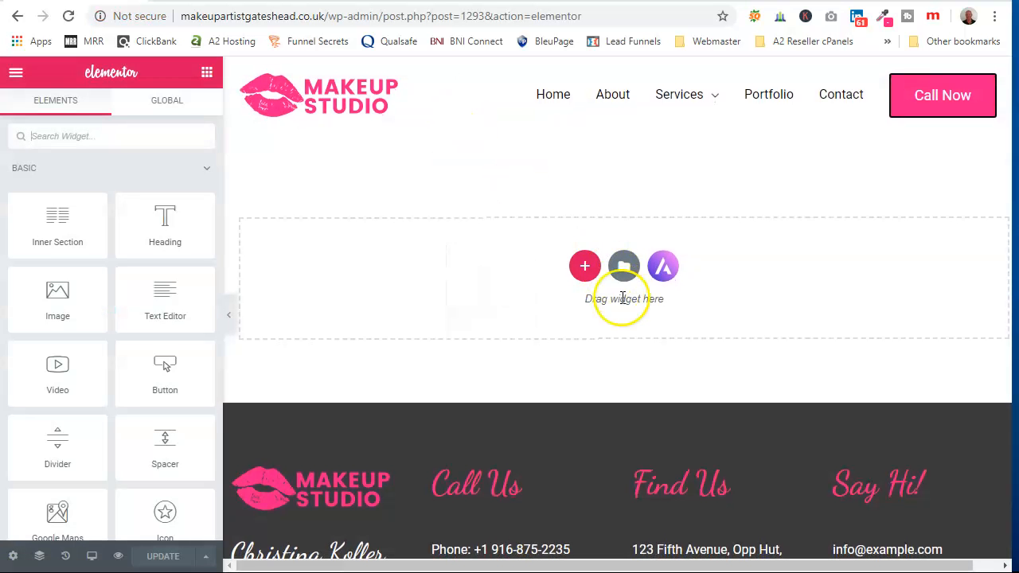
{"action": "left_click", "coordinate": [624, 270]}
{"action": "left_click", "coordinate": [576, 105]}
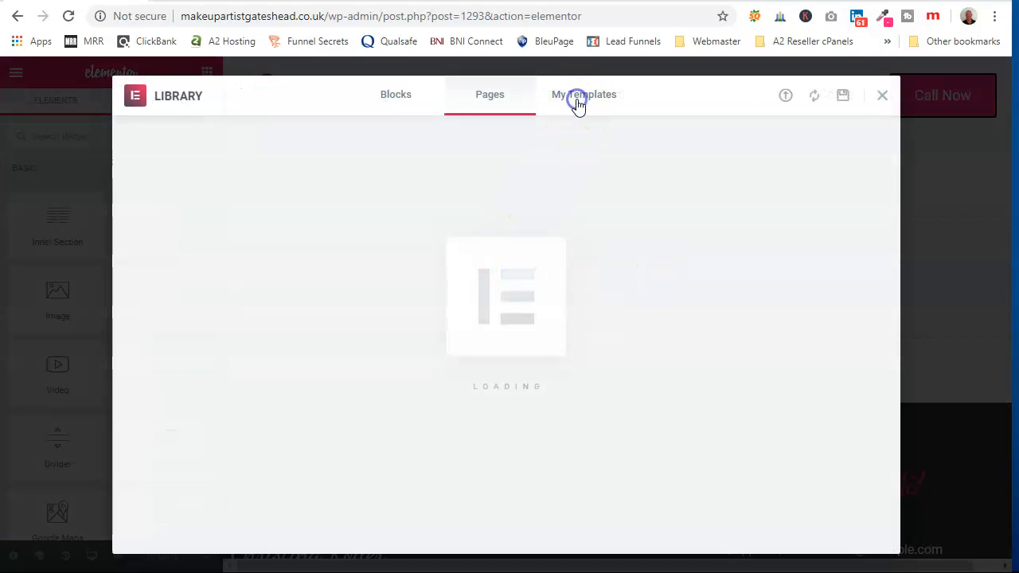
{"action": "left_click", "coordinate": [754, 266]}
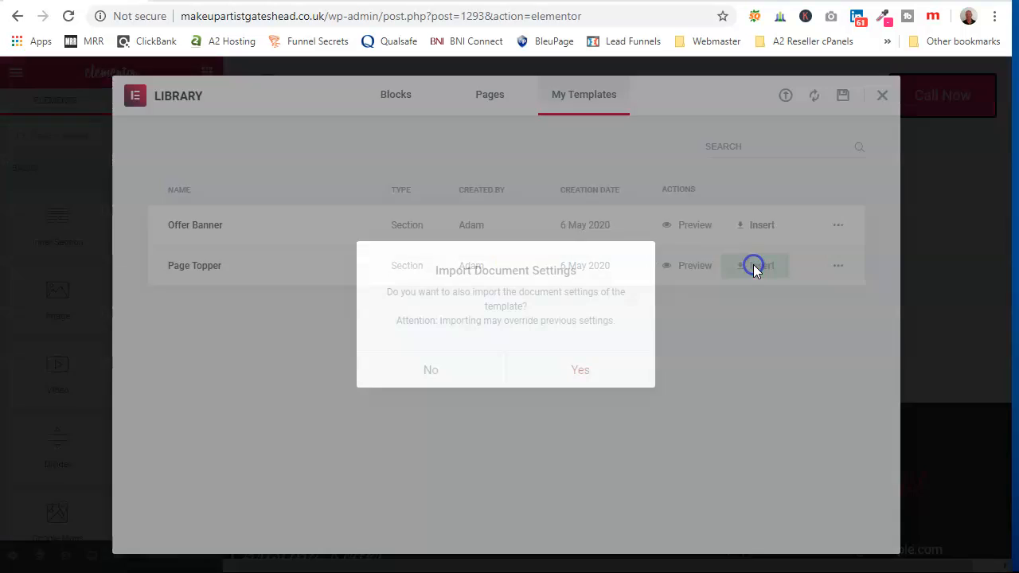
{"action": "left_click", "coordinate": [578, 370]}
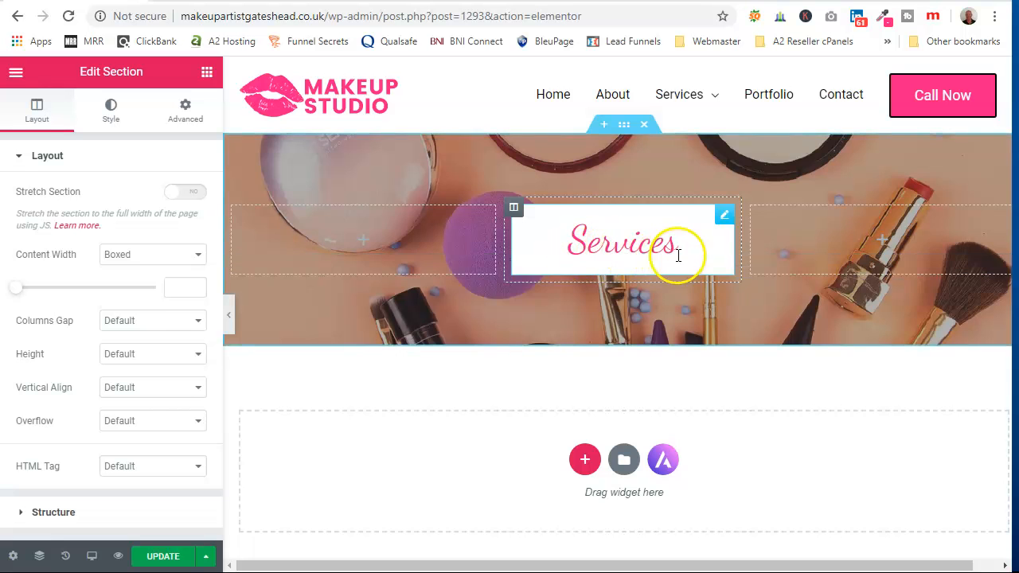
Change the banner heading's title to "Blog".
{"action": "left_click", "coordinate": [673, 247]}
{"action": "double_click", "coordinate": [60, 212]}
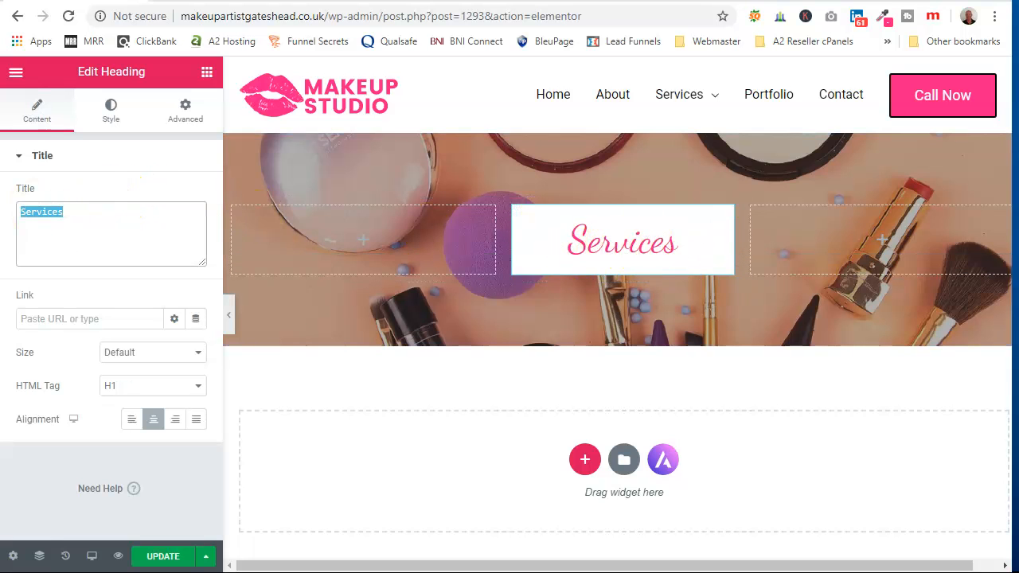
{"action": "type", "text": "Blog"}
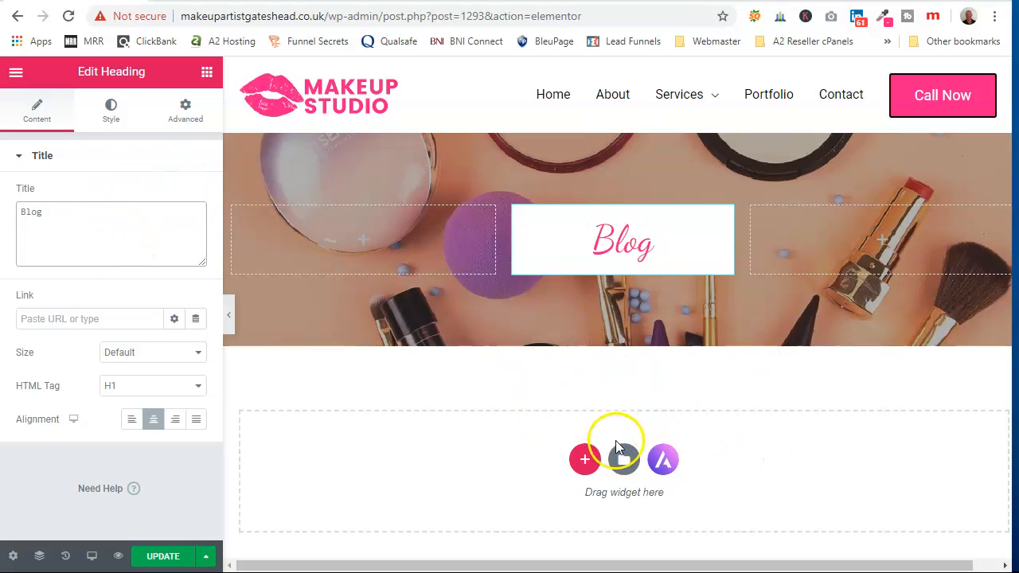
Add a single-column section below the banner and place a heading widget titled "Blog" in it.
{"action": "left_click", "coordinate": [585, 459]}
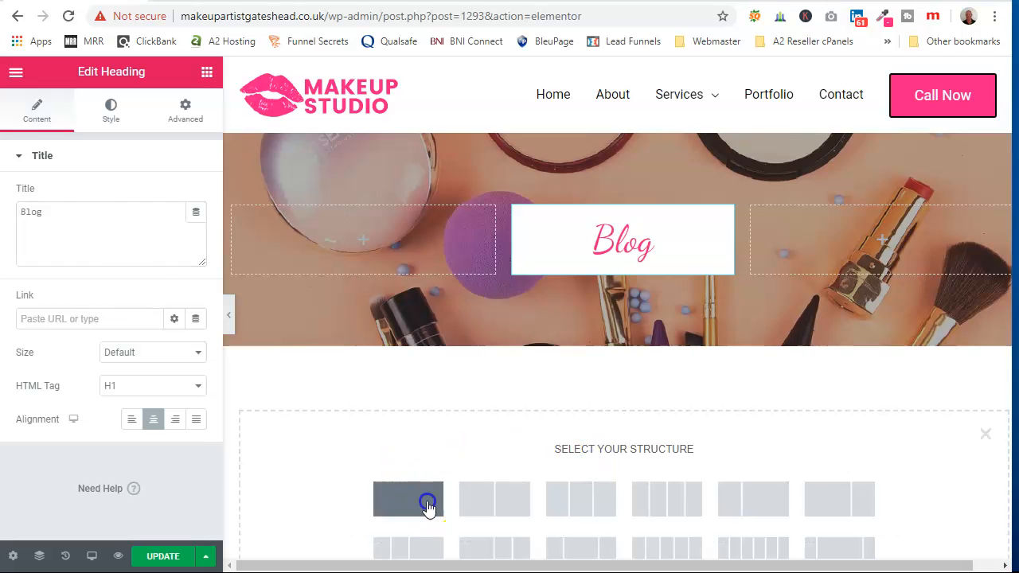
{"action": "left_click", "coordinate": [428, 502]}
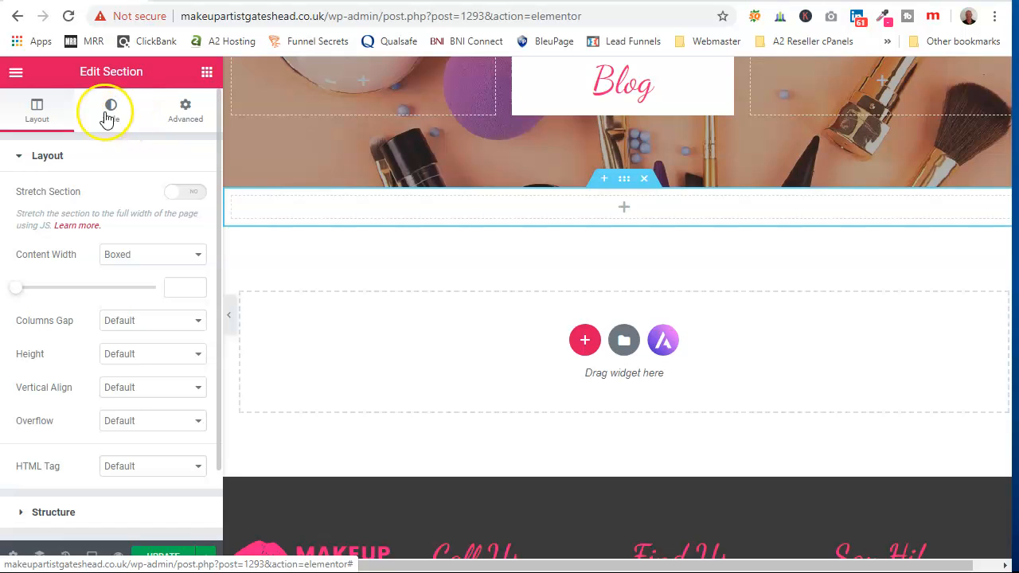
{"action": "left_click", "coordinate": [16, 72]}
{"action": "left_click_drag", "start_coordinate": [165, 223], "coordinate": [617, 215]}
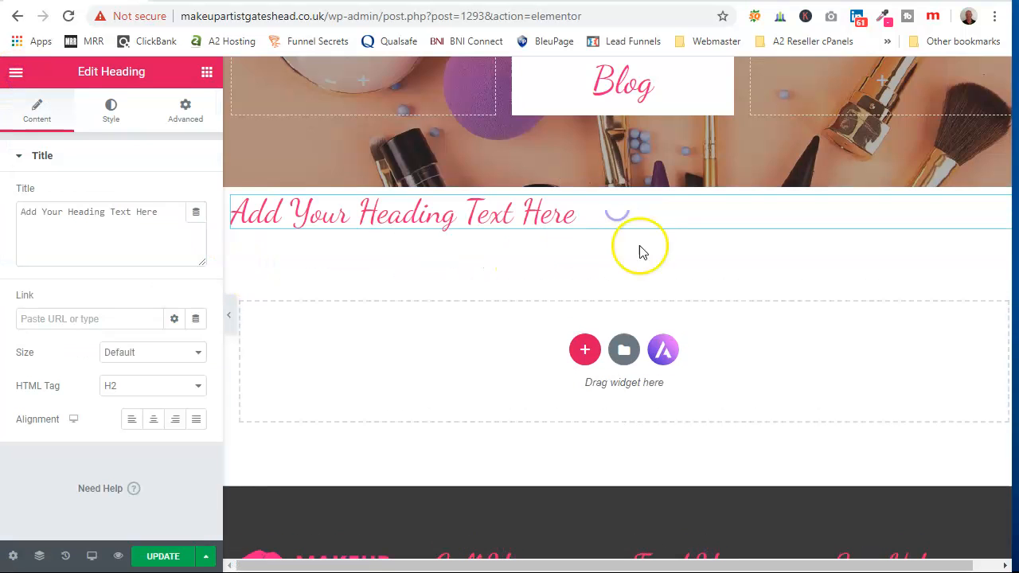
{"action": "triple_click", "coordinate": [171, 213]}
{"action": "type", "text": "Blog"}
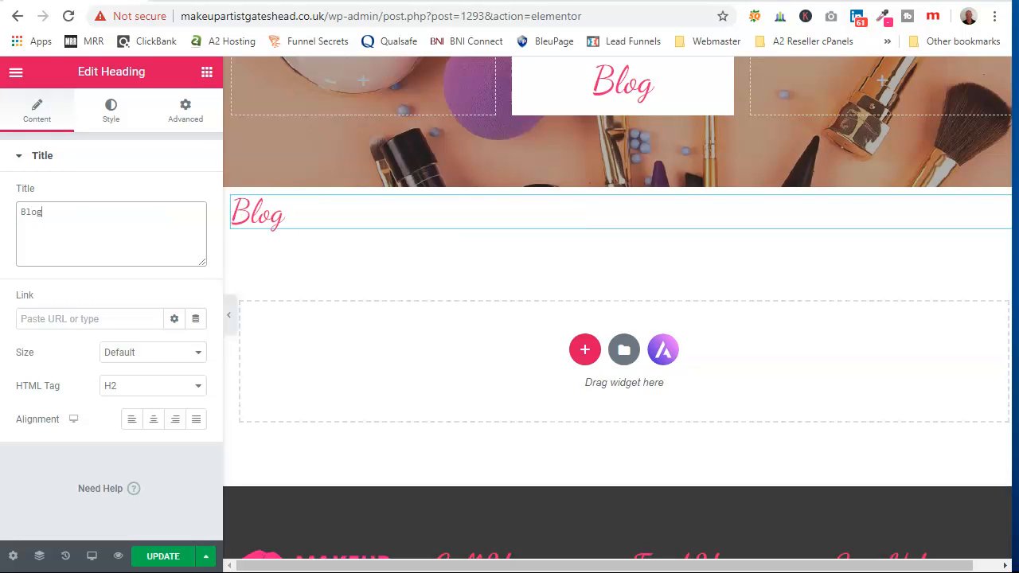
Unlink the new Blog heading's padding values and set its top and bottom padding to 20 px.
{"action": "left_click", "coordinate": [189, 109]}
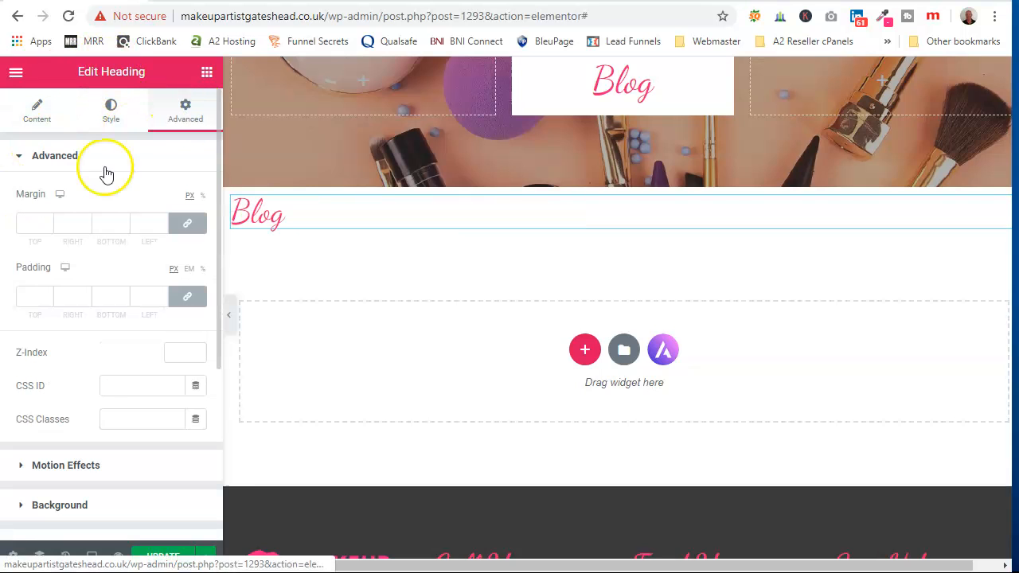
{"action": "left_click", "coordinate": [178, 301]}
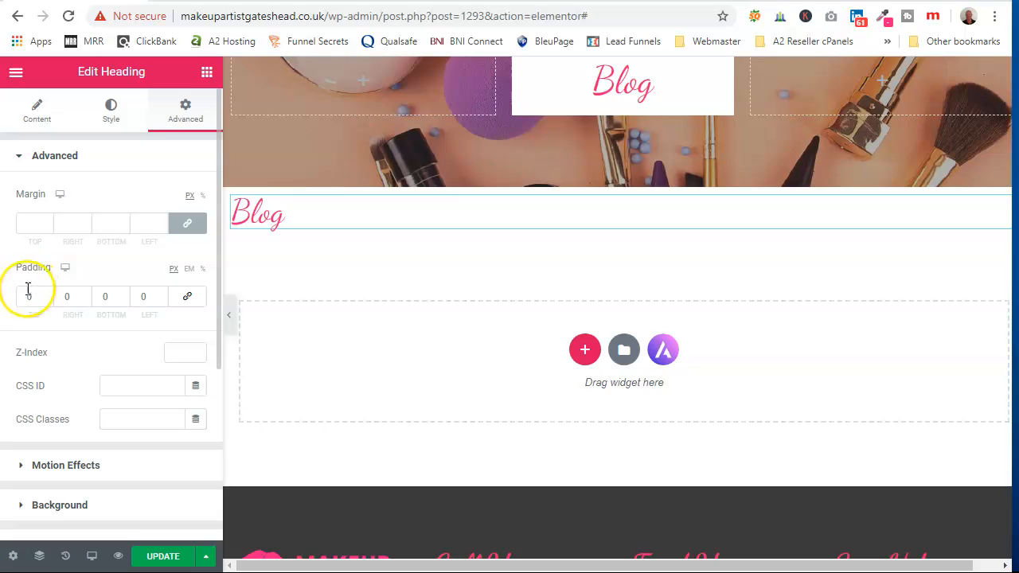
{"action": "type", "text": "20"}
{"action": "left_click", "coordinate": [121, 289]}
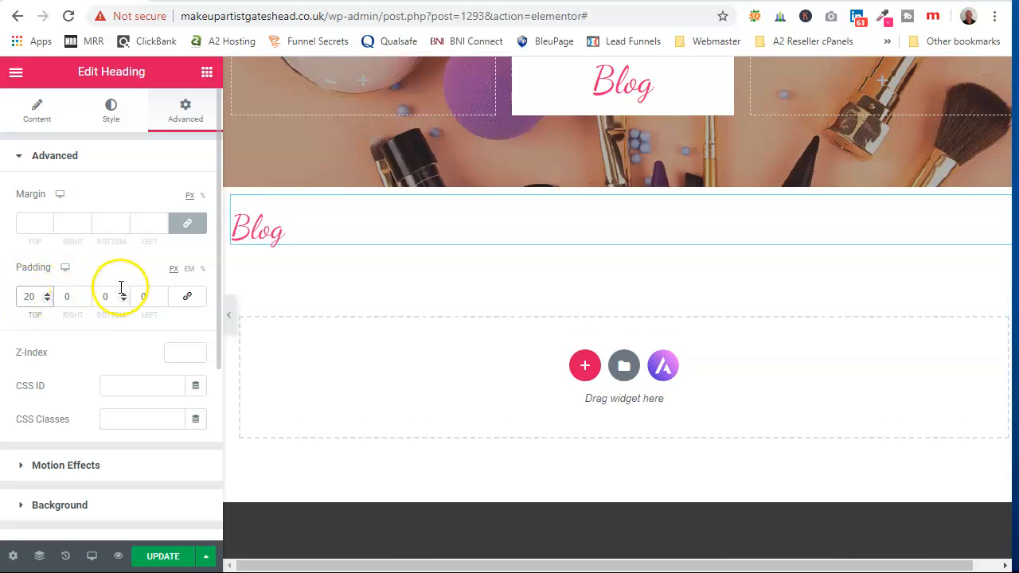
{"action": "type", "text": "20"}
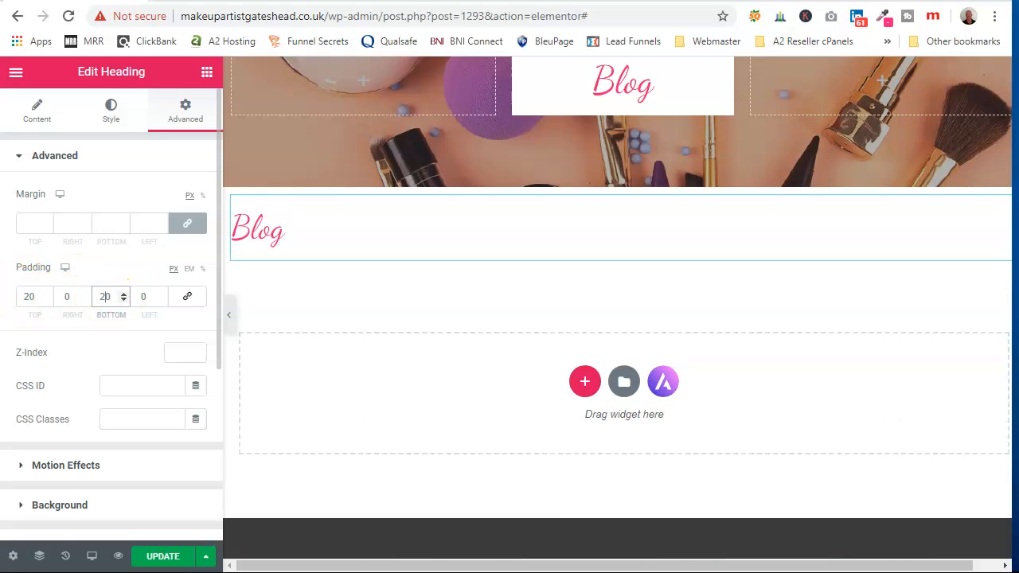
Add a text editor below the Blog heading reading "Welcome to our Blog where we tell you all about our latest special offers and make up projects.".
{"action": "left_click", "coordinate": [16, 72]}
{"action": "left_click", "coordinate": [17, 75]}
{"action": "left_click_drag", "start_coordinate": [137, 303], "coordinate": [309, 261]}
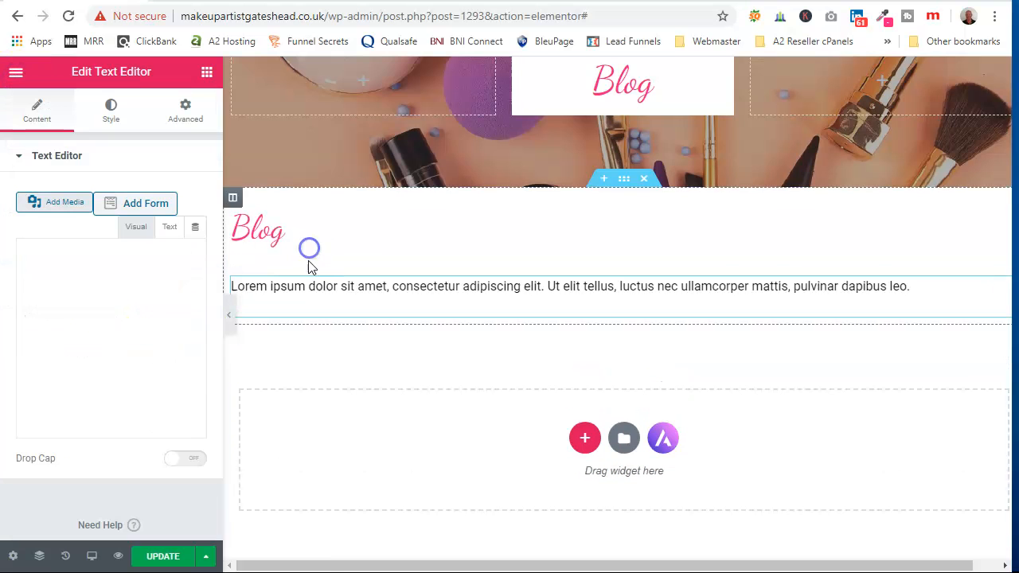
{"action": "left_click_drag", "start_coordinate": [71, 432], "coordinate": [12, 313]}
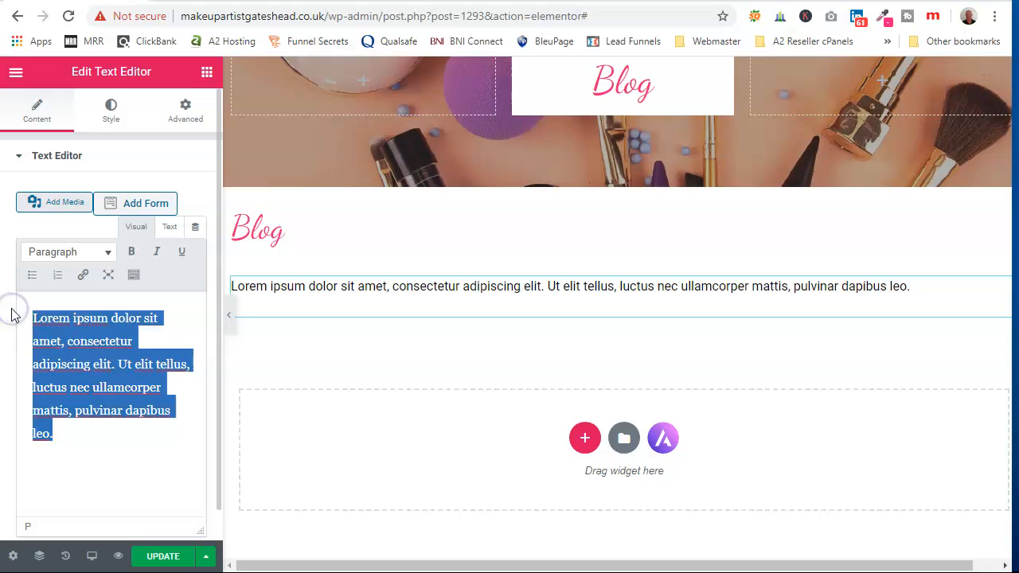
{"action": "type", "text": "Wel"}
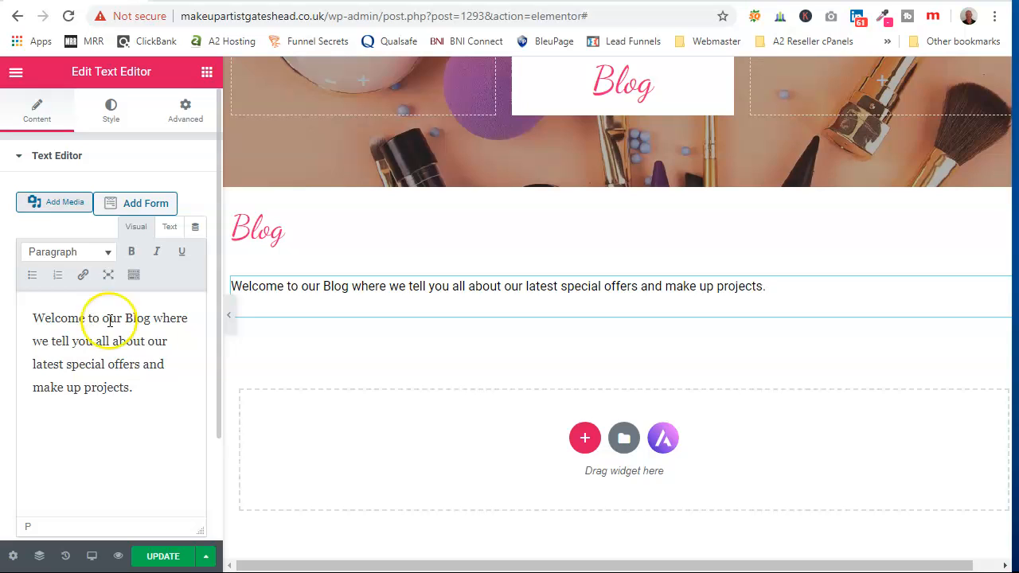
Look through the available Elementor widgets for one that can display blog posts.
{"action": "left_click", "coordinate": [19, 74]}
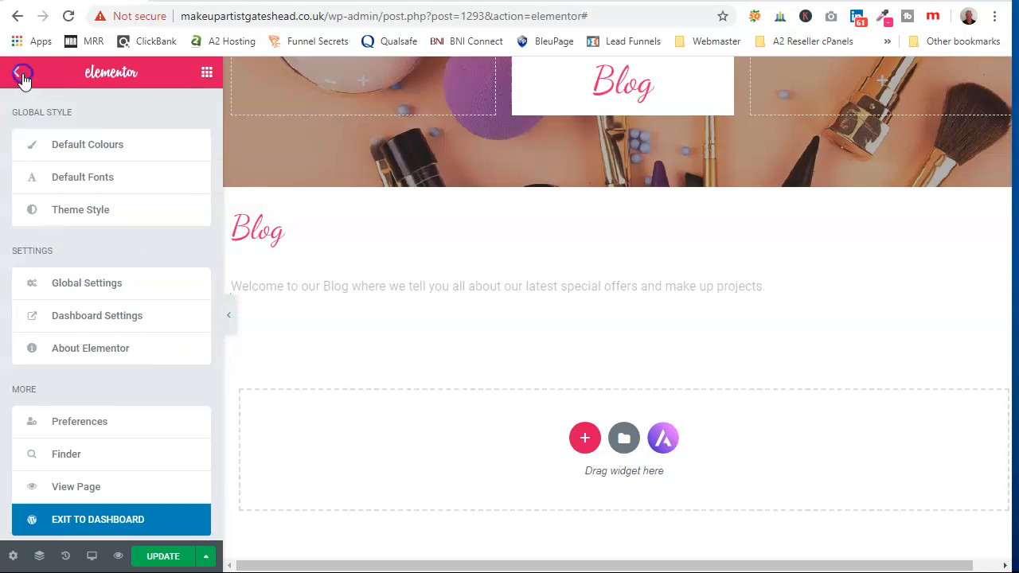
{"action": "left_click", "coordinate": [22, 78]}
{"action": "scroll", "coordinate": [85, 387], "scroll_direction": "down", "scroll_amount": 3}
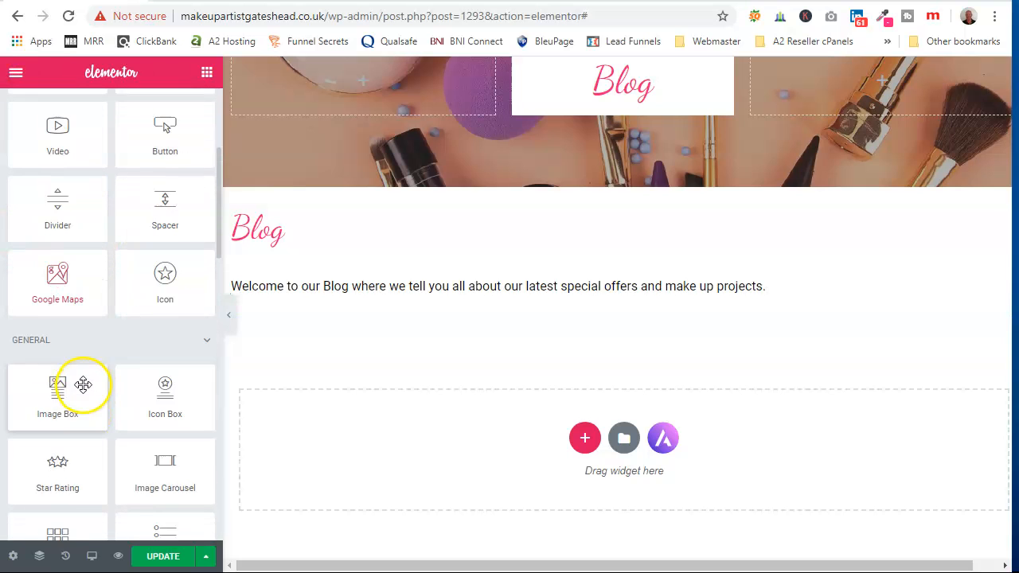
{"action": "scroll", "coordinate": [84, 386], "scroll_direction": "down", "scroll_amount": 1}
{"action": "scroll", "coordinate": [94, 301], "scroll_direction": "down", "scroll_amount": 2}
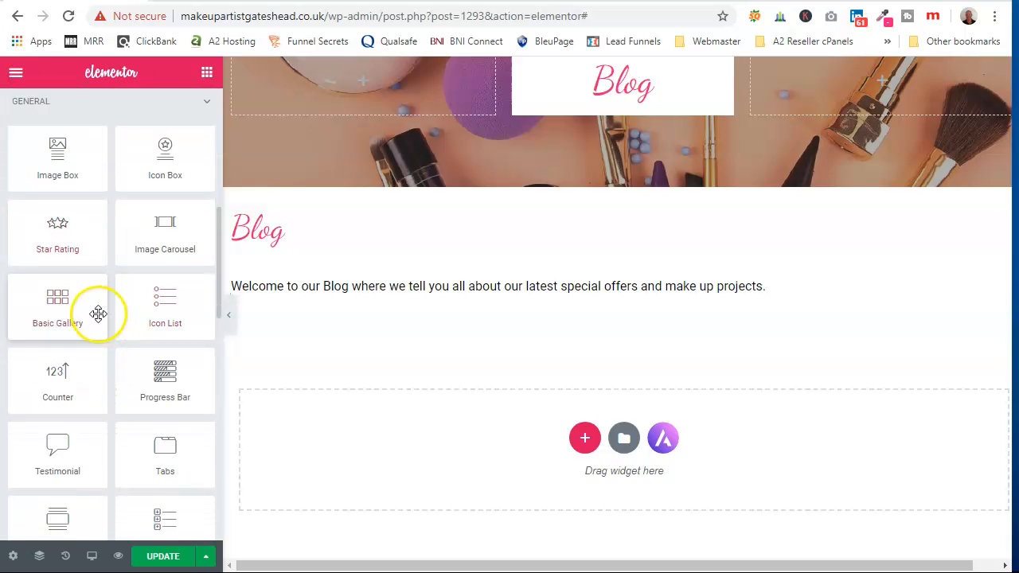
{"action": "scroll", "coordinate": [114, 295], "scroll_direction": "down", "scroll_amount": 3}
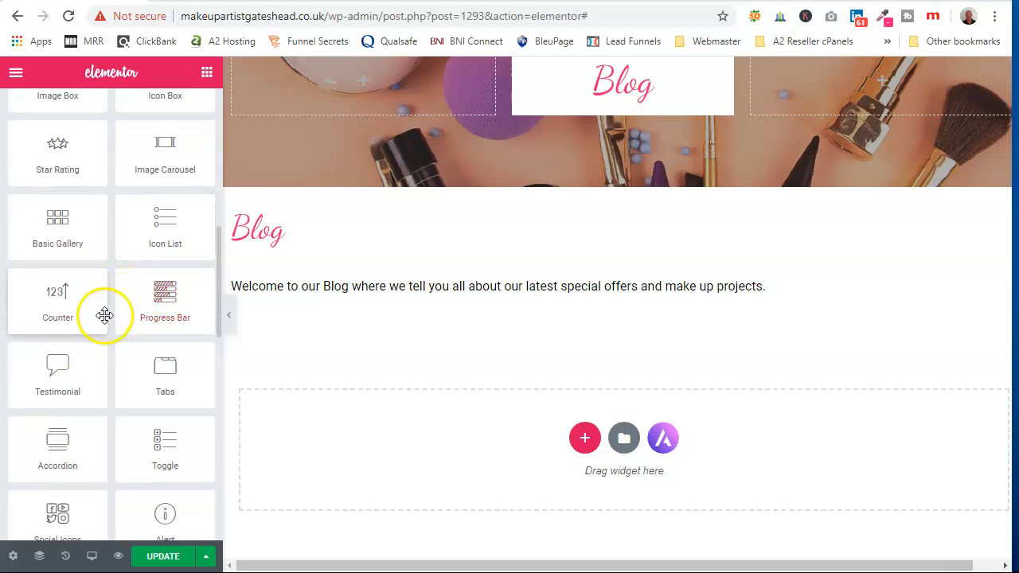
{"action": "scroll", "coordinate": [99, 315], "scroll_direction": "down", "scroll_amount": 1}
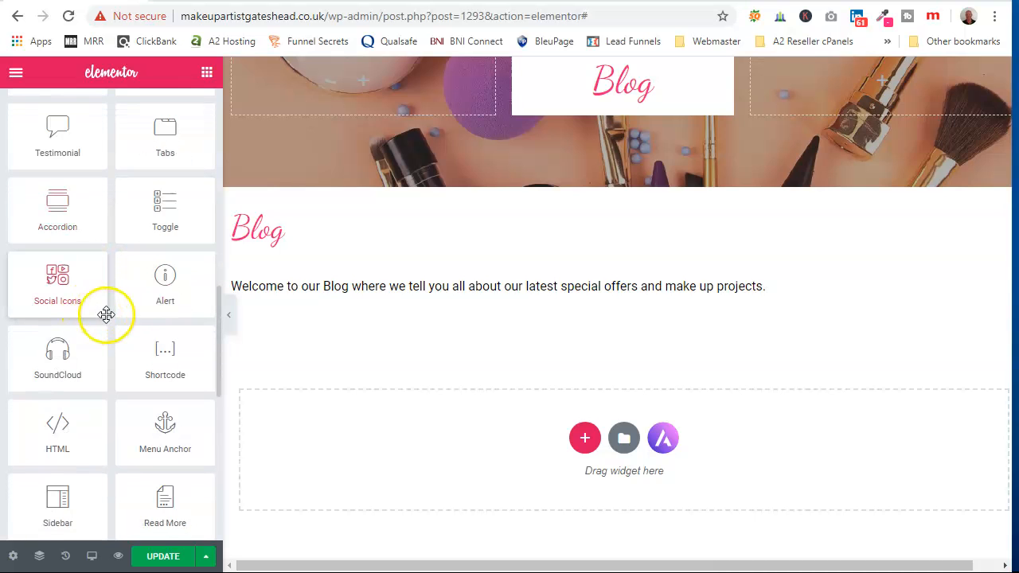
{"action": "scroll", "coordinate": [104, 315], "scroll_direction": "down", "scroll_amount": 6}
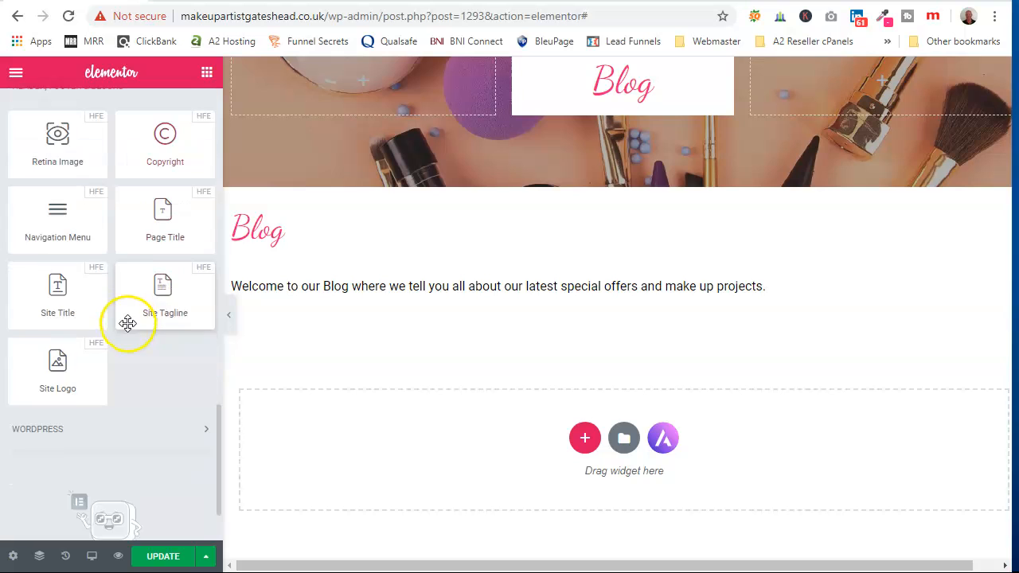
{"action": "scroll", "coordinate": [128, 327], "scroll_direction": "down", "scroll_amount": 2}
{"action": "scroll", "coordinate": [129, 332], "scroll_direction": "up", "scroll_amount": 1}
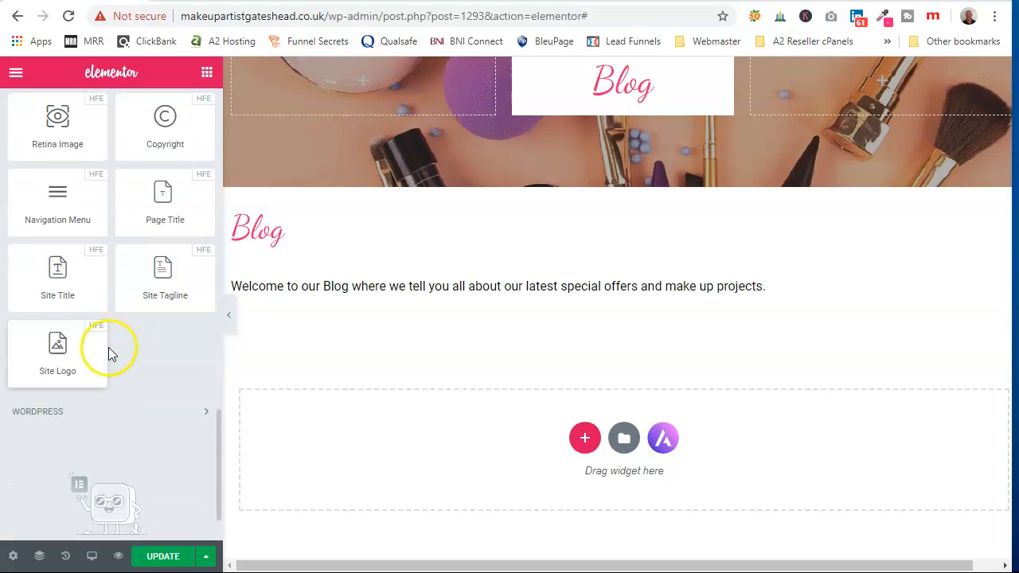
{"action": "scroll", "coordinate": [132, 334], "scroll_direction": "up", "scroll_amount": 4}
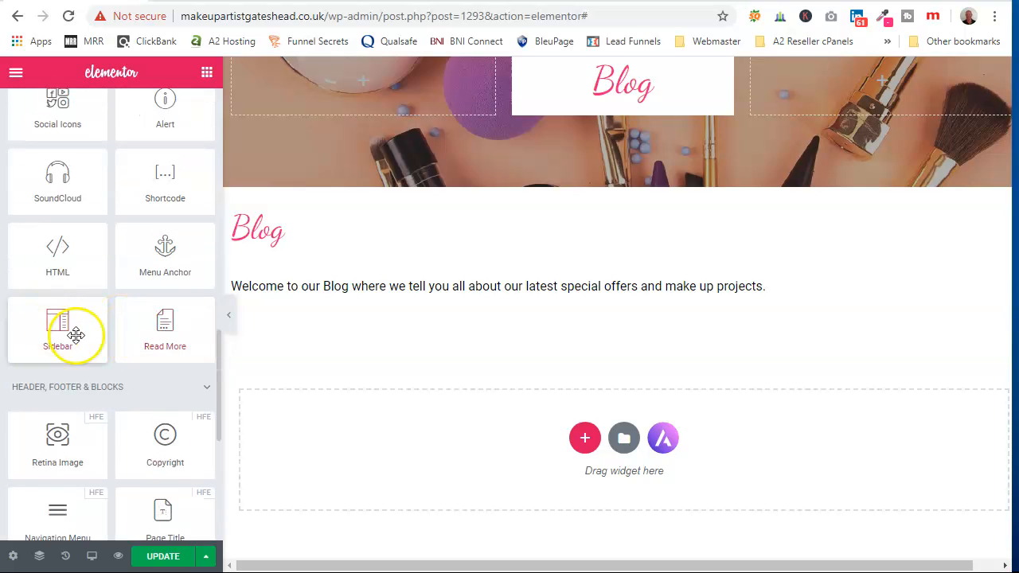
{"action": "scroll", "coordinate": [136, 236], "scroll_direction": "up", "scroll_amount": 1}
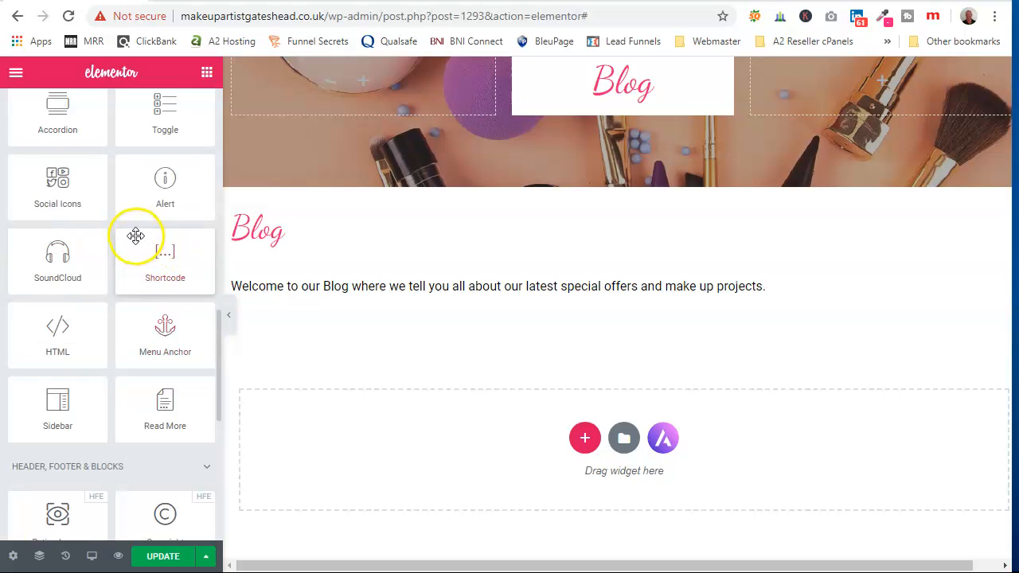
{"action": "scroll", "coordinate": [134, 236], "scroll_direction": "up", "scroll_amount": 1}
{"action": "scroll", "coordinate": [112, 183], "scroll_direction": "up", "scroll_amount": 1}
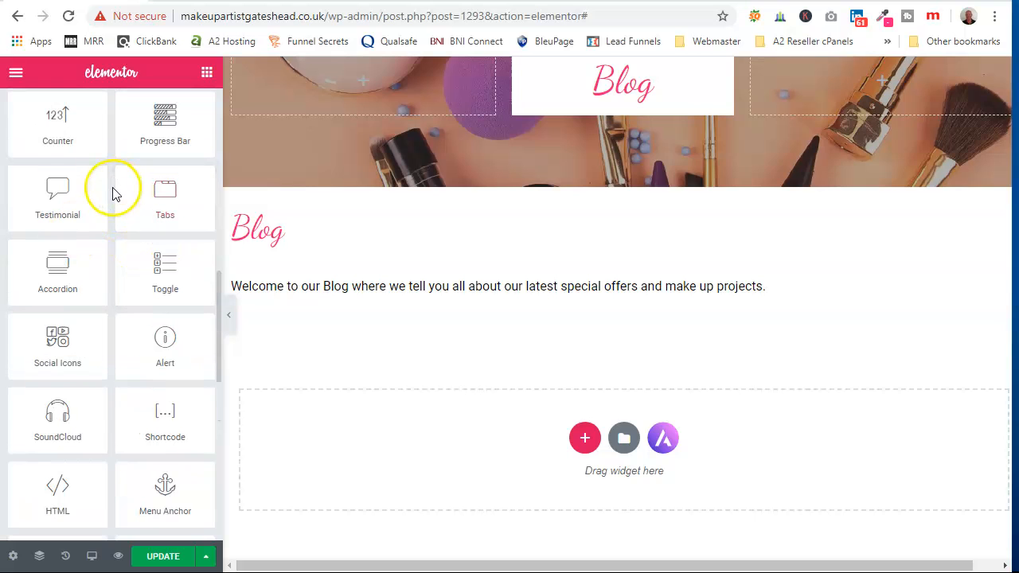
{"action": "scroll", "coordinate": [77, 148], "scroll_direction": "up", "scroll_amount": 1}
{"action": "scroll", "coordinate": [116, 164], "scroll_direction": "up", "scroll_amount": 1}
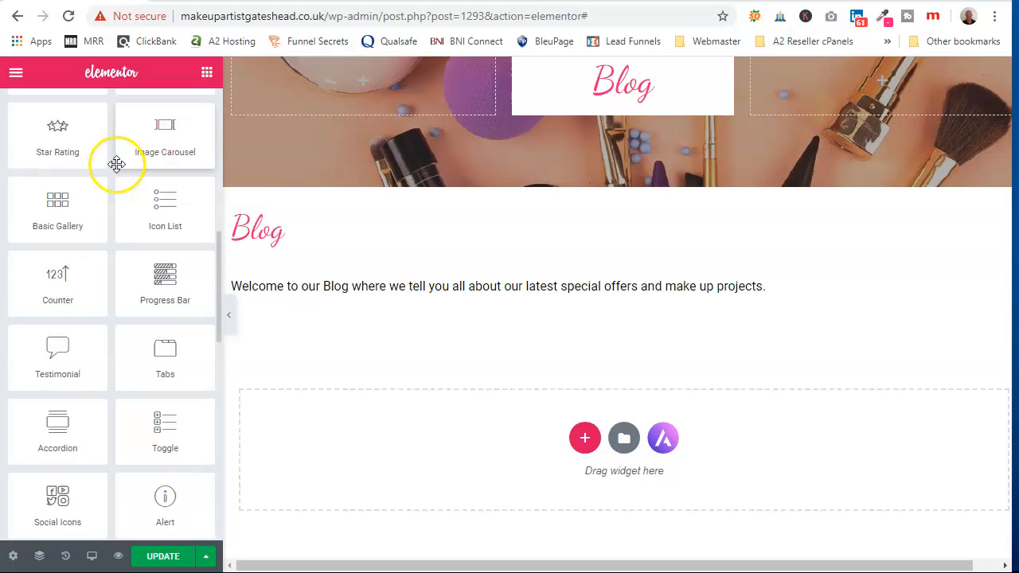
{"action": "scroll", "coordinate": [116, 168], "scroll_direction": "up", "scroll_amount": 3}
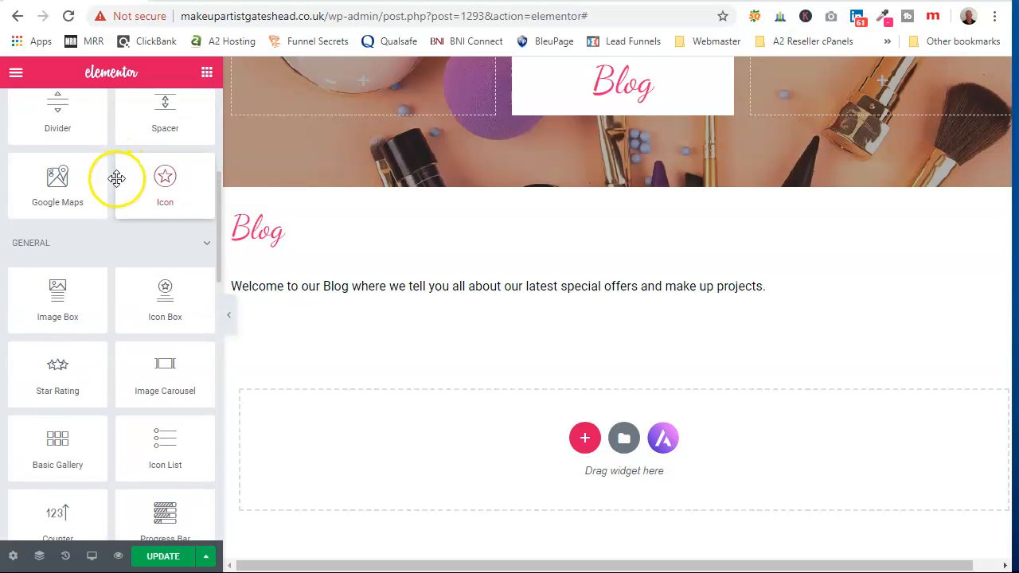
{"action": "scroll", "coordinate": [116, 178], "scroll_direction": "up", "scroll_amount": 2}
{"action": "scroll", "coordinate": [117, 182], "scroll_direction": "up", "scroll_amount": 1}
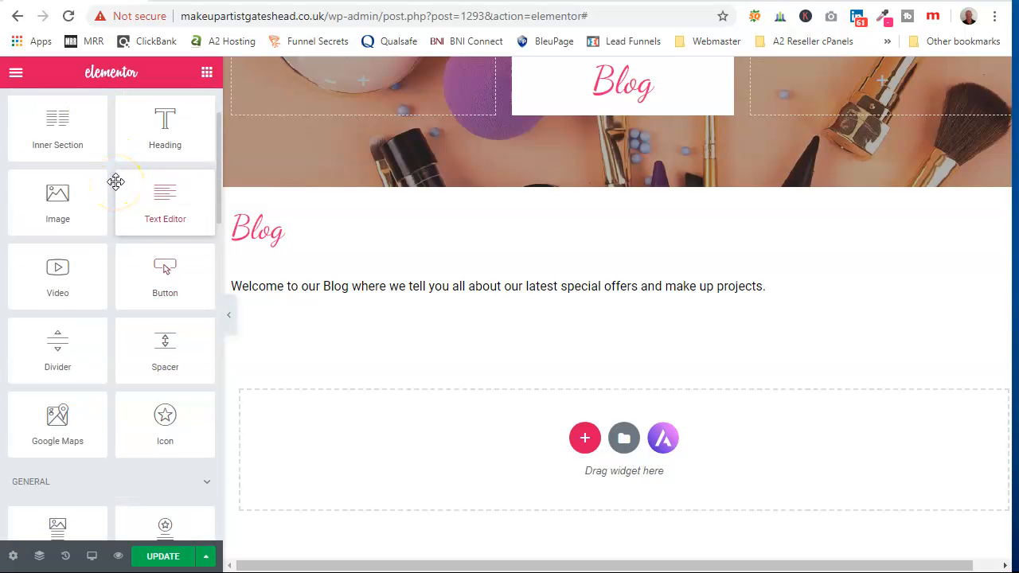
{"action": "scroll", "coordinate": [116, 183], "scroll_direction": "up", "scroll_amount": 1}
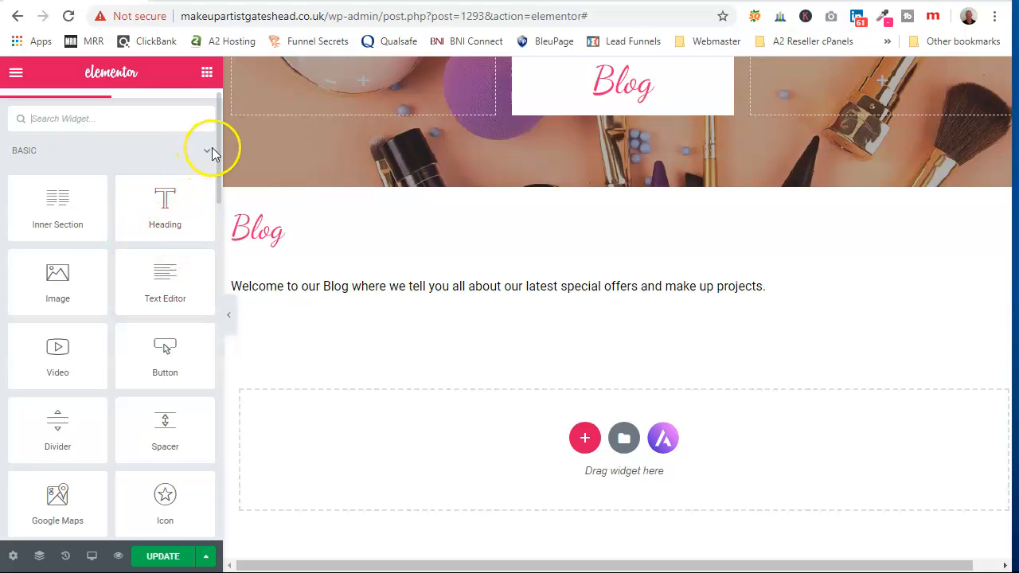
Add the WordPress Recent Posts widget below the welcome text, apply it, and update the Blog page.
{"action": "left_click_drag", "start_coordinate": [219, 143], "coordinate": [225, 175]}
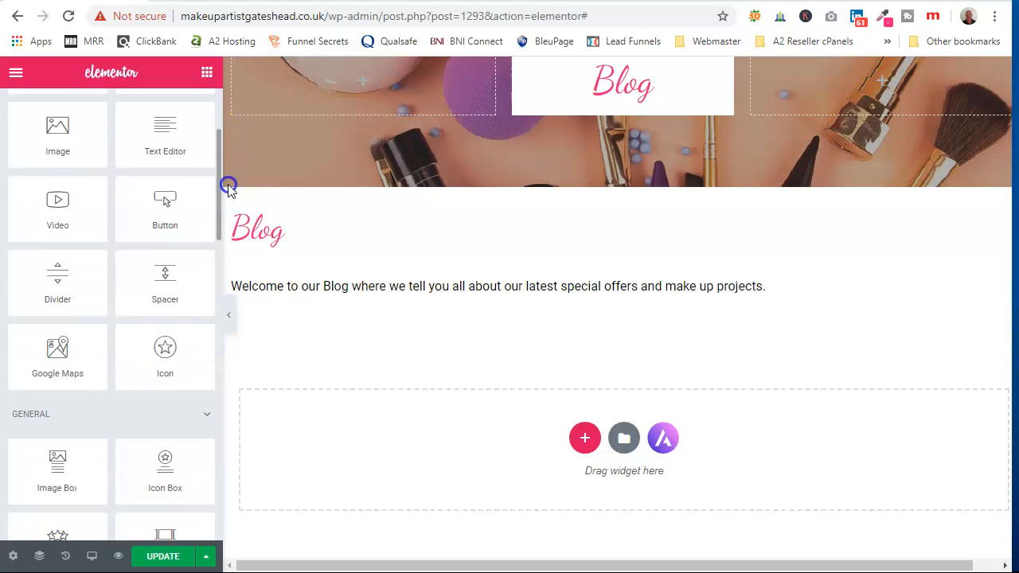
{"action": "scroll", "coordinate": [221, 211], "scroll_direction": "down", "scroll_amount": 4}
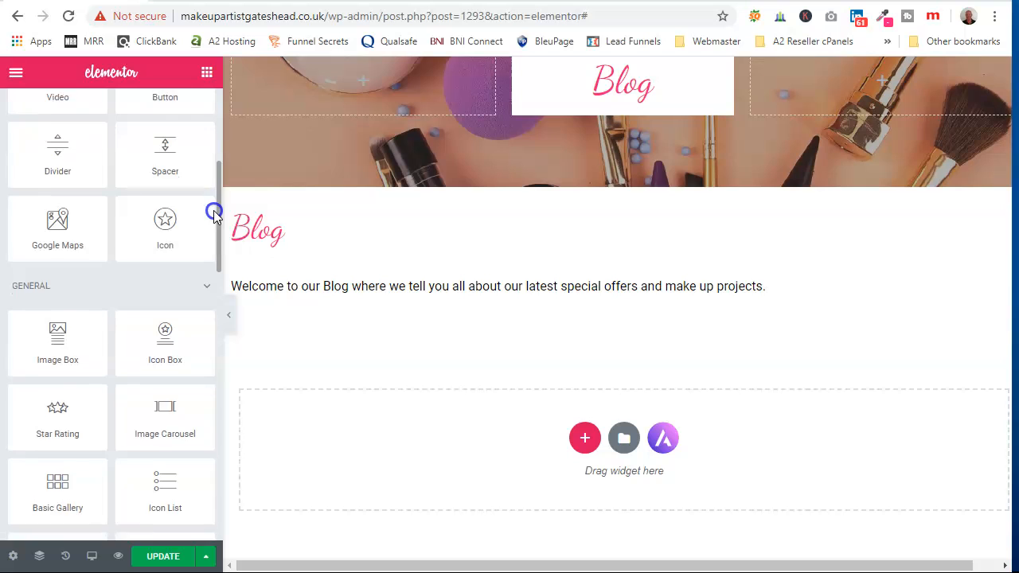
{"action": "left_click_drag", "start_coordinate": [220, 239], "coordinate": [199, 465]}
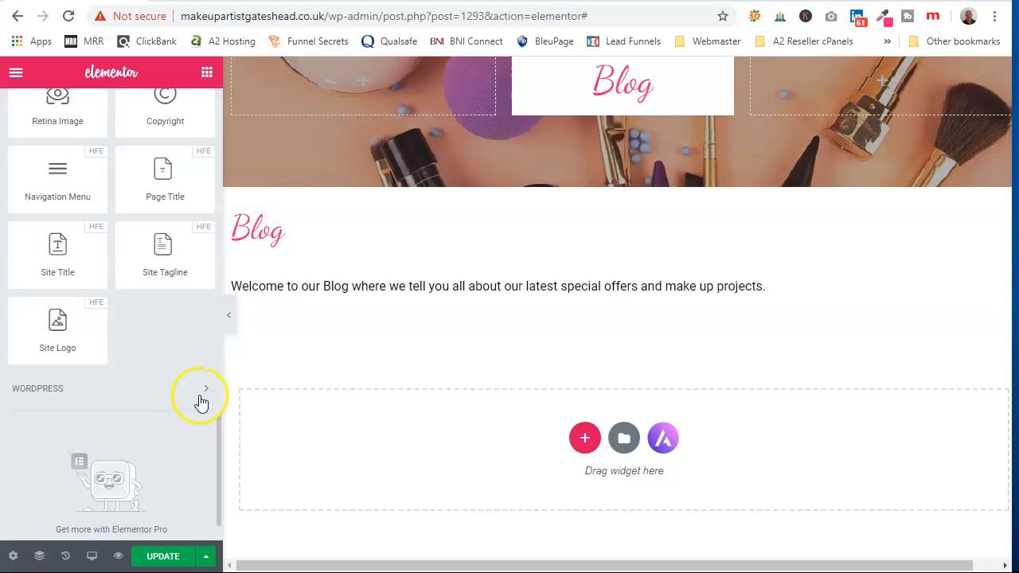
{"action": "left_click", "coordinate": [199, 396]}
{"action": "left_click_drag", "start_coordinate": [214, 376], "coordinate": [209, 454]}
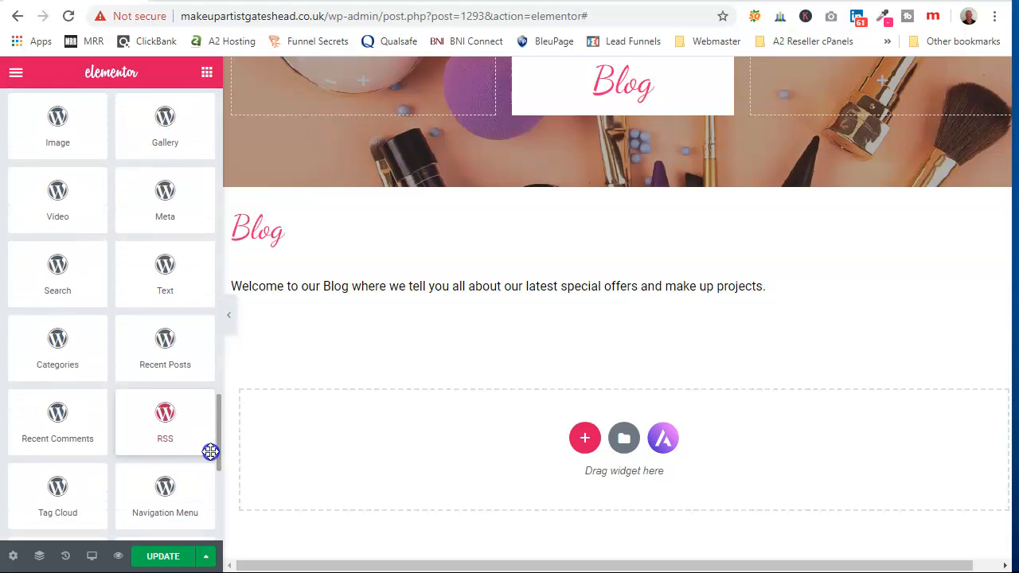
{"action": "left_click", "coordinate": [162, 320]}
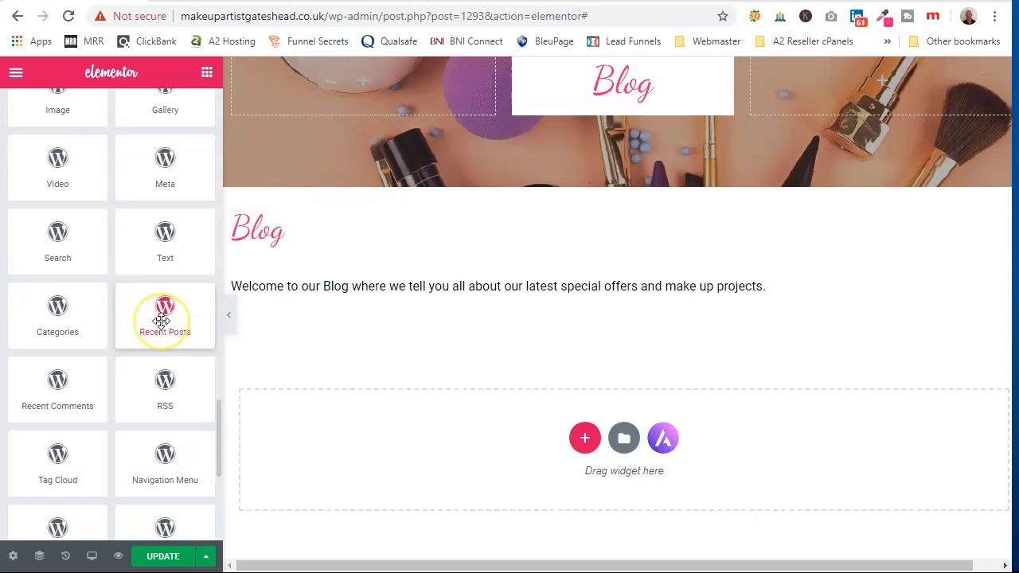
{"action": "scroll", "coordinate": [163, 322], "scroll_direction": "down", "scroll_amount": 1}
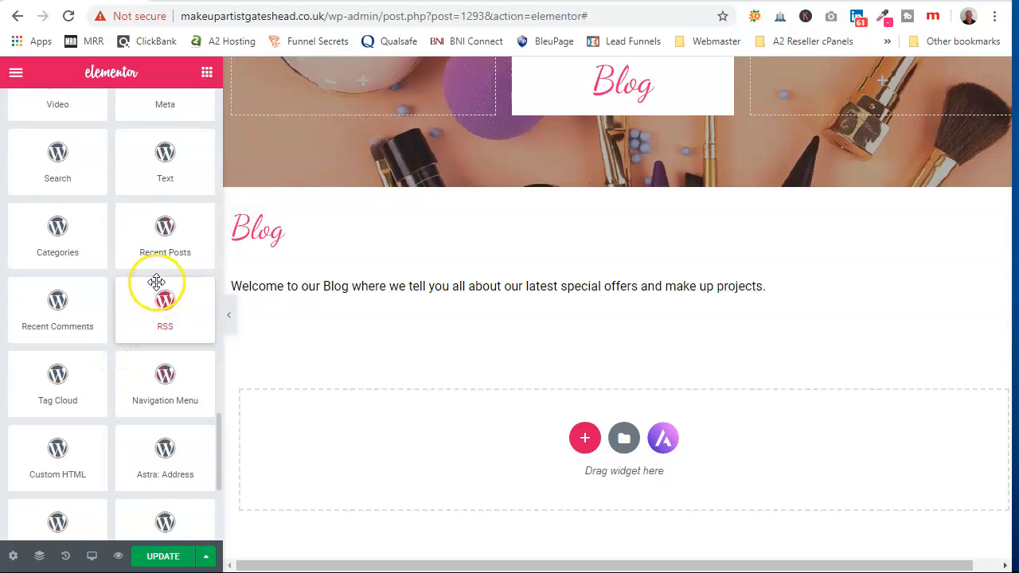
{"action": "left_click_drag", "start_coordinate": [162, 232], "coordinate": [418, 315]}
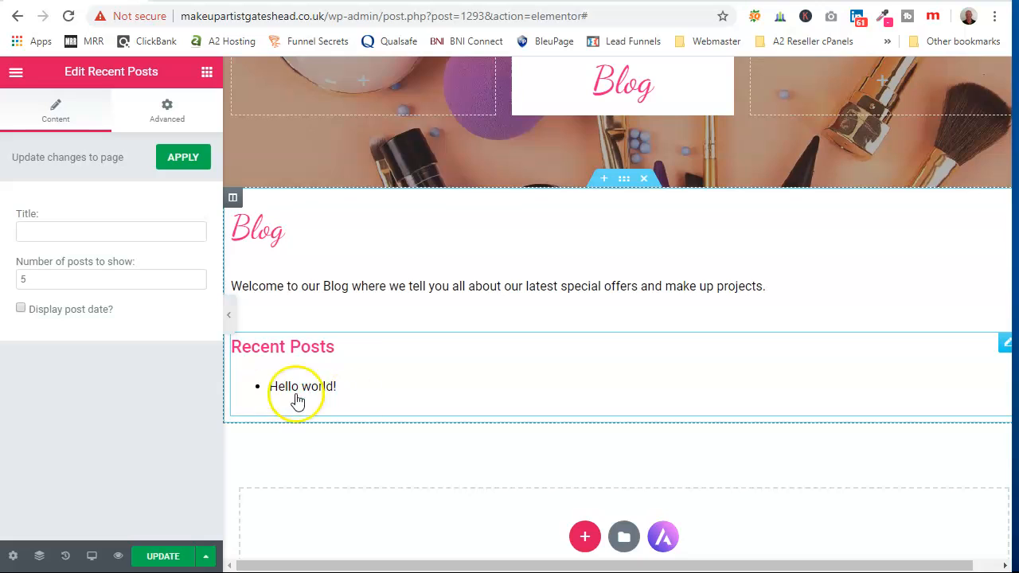
{"action": "left_click", "coordinate": [184, 161]}
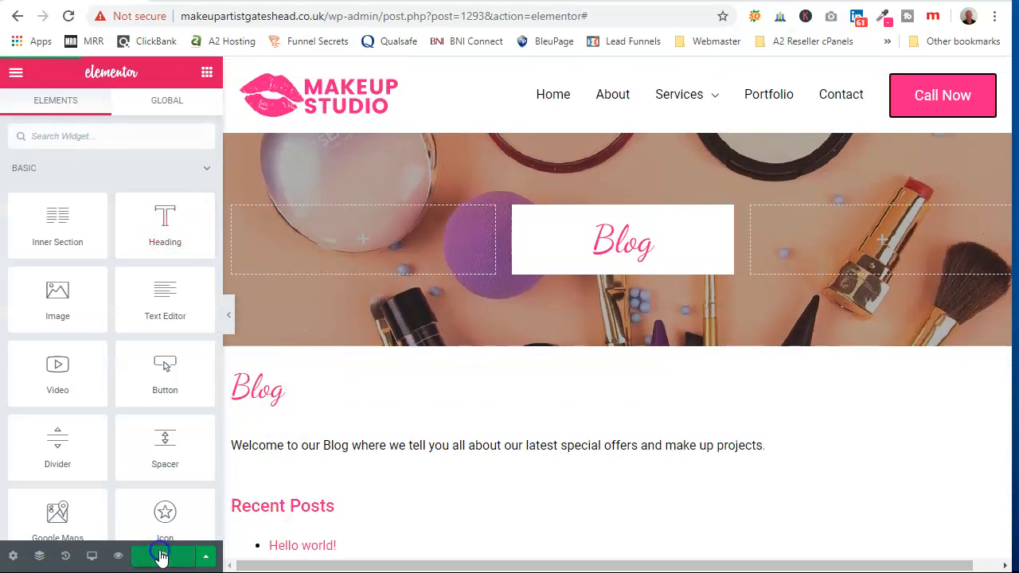
{"action": "left_click", "coordinate": [161, 556]}
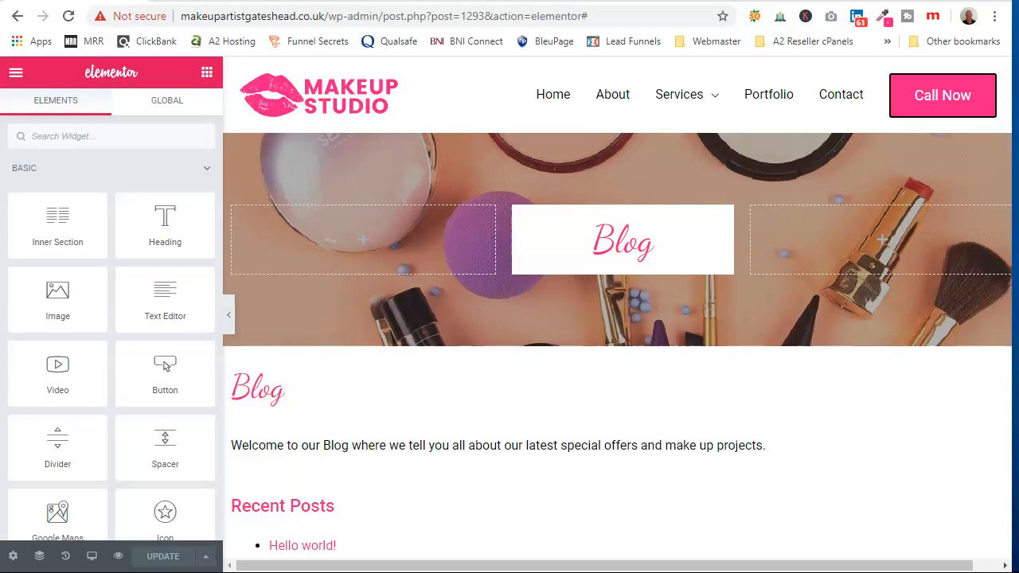
Title the Recent Posts widget "View Our Blog Posts", set it to show 10 posts with their dates, and update the page.
{"action": "left_click", "coordinate": [77, 232]}
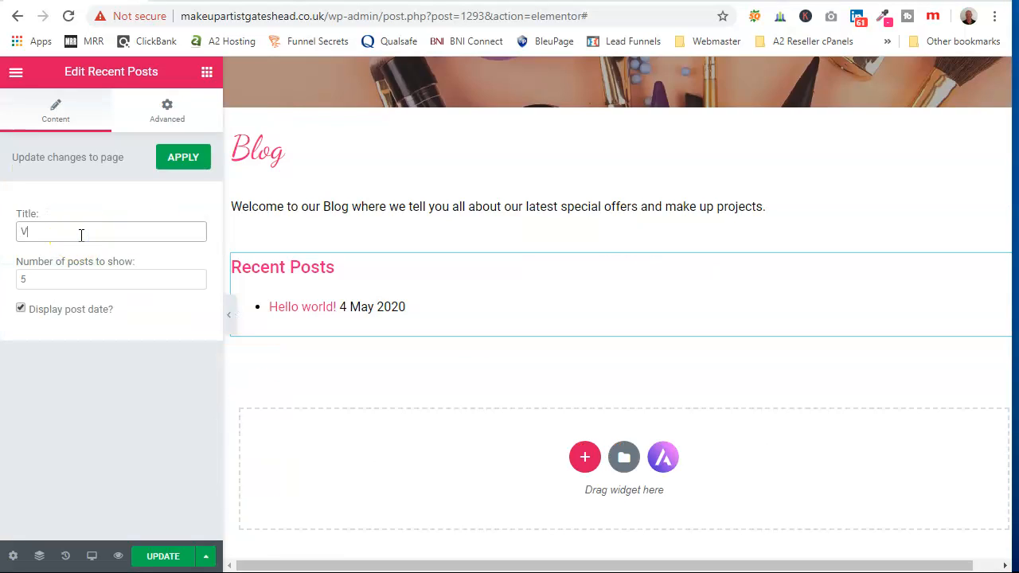
{"action": "type", "text": "View Our Blo"}
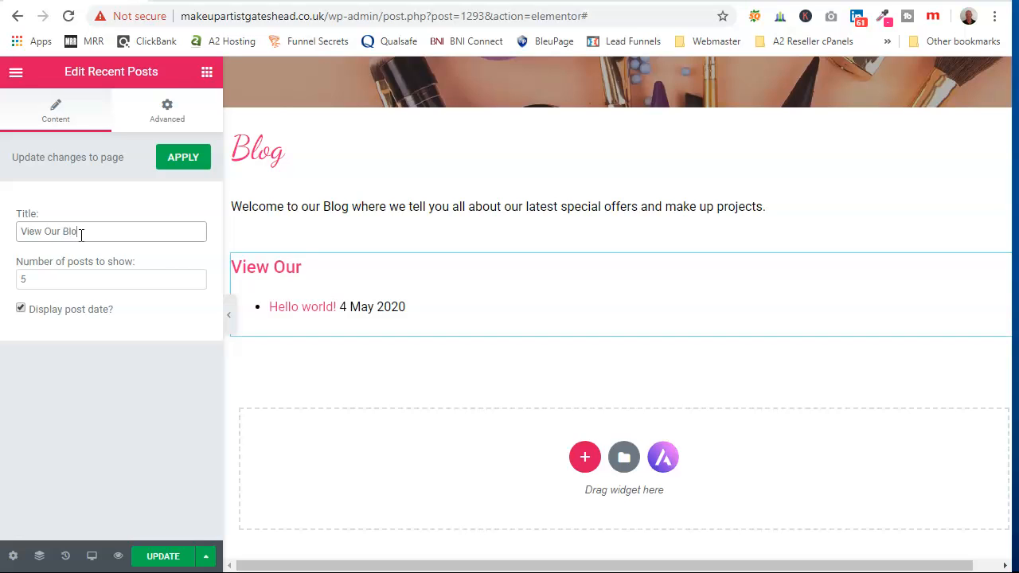
{"action": "type", "text": "g Posts"}
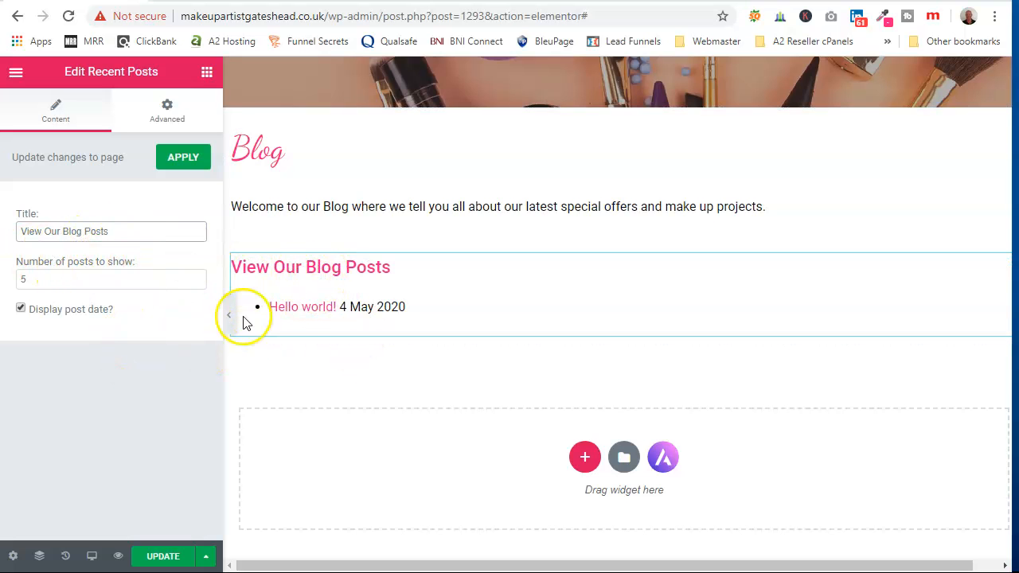
{"action": "double_click", "coordinate": [43, 279]}
{"action": "type", "text": "10"}
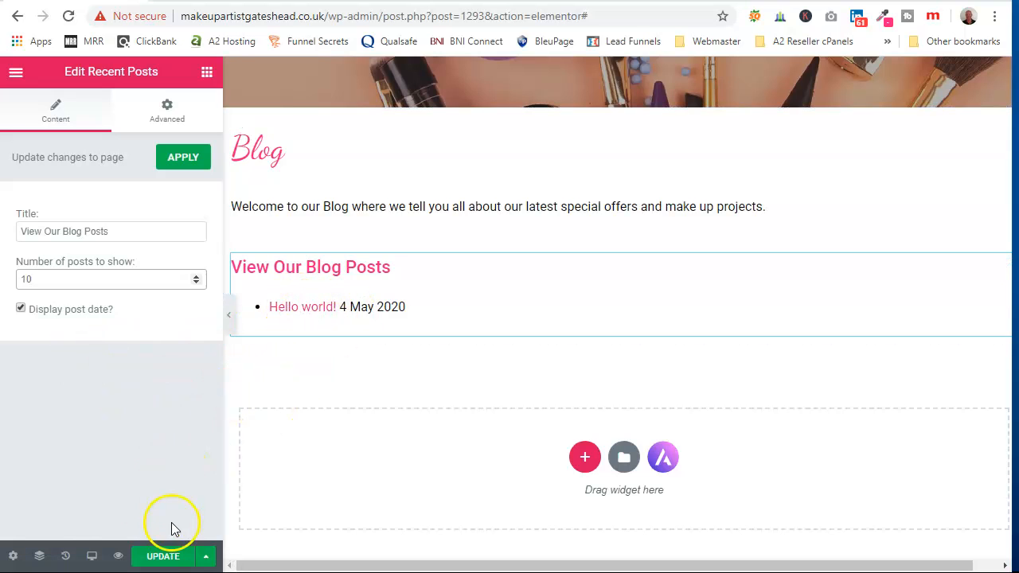
{"action": "left_click", "coordinate": [161, 557]}
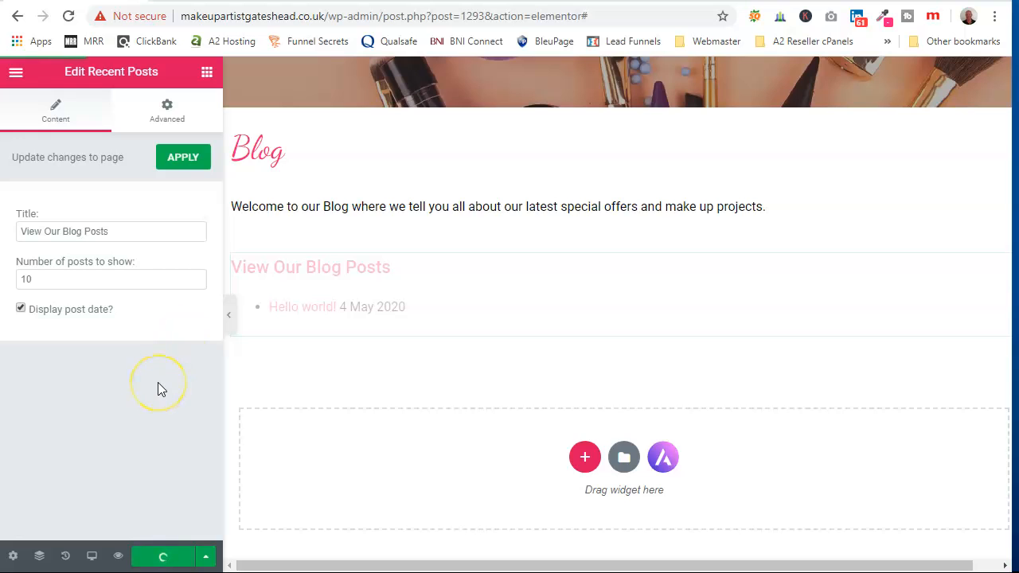
Exit the Elementor editor to the WordPress dashboard and open the list of all posts.
{"action": "left_click", "coordinate": [15, 76]}
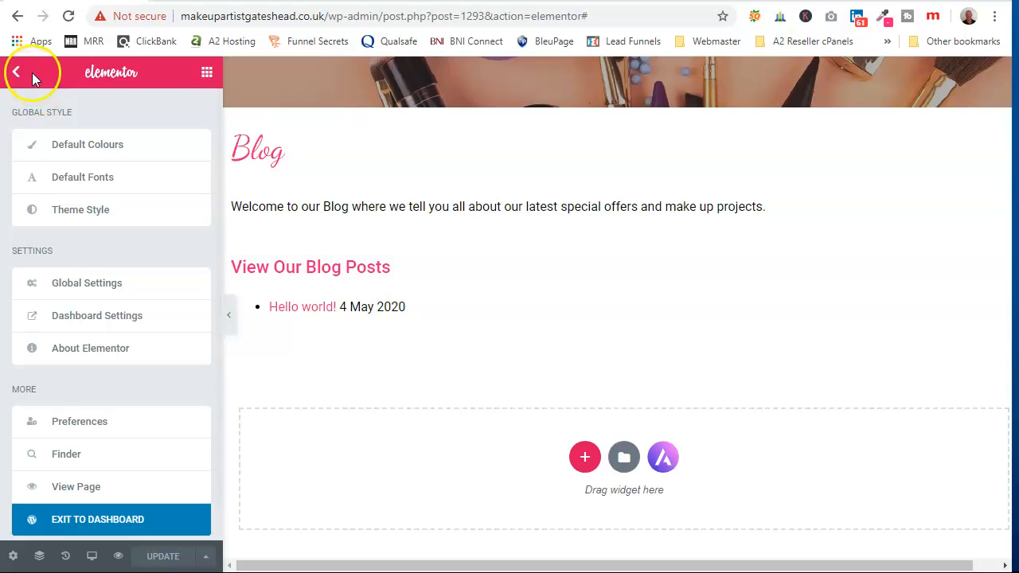
{"action": "left_click", "coordinate": [106, 525]}
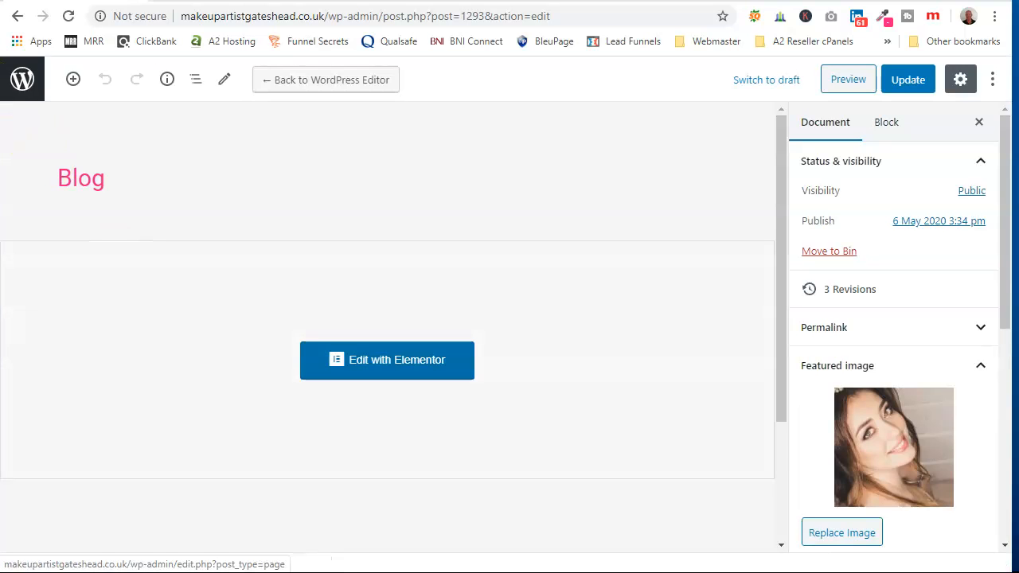
{"action": "left_click", "coordinate": [22, 80]}
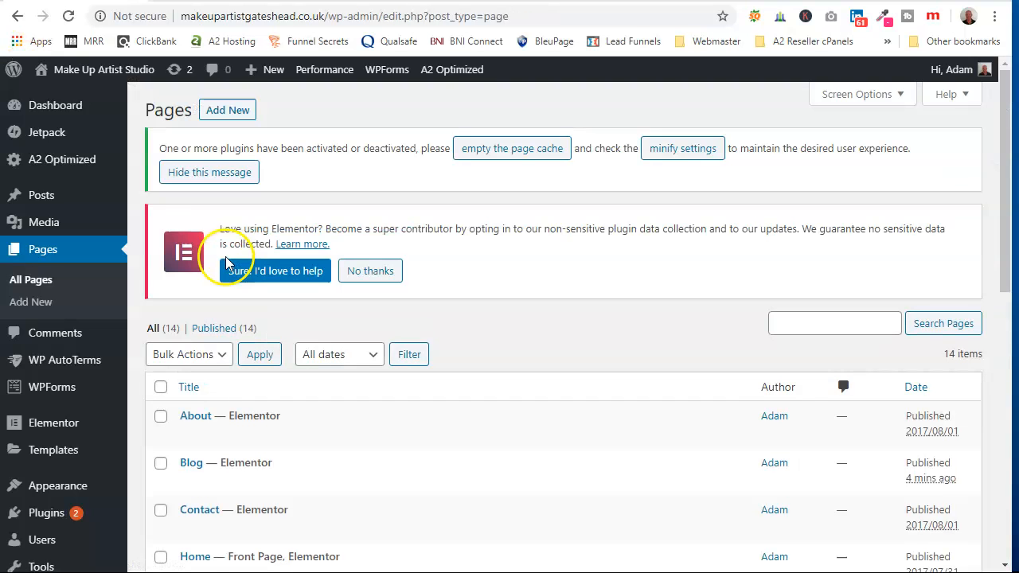
{"action": "mouse_move", "coordinate": [44, 207]}
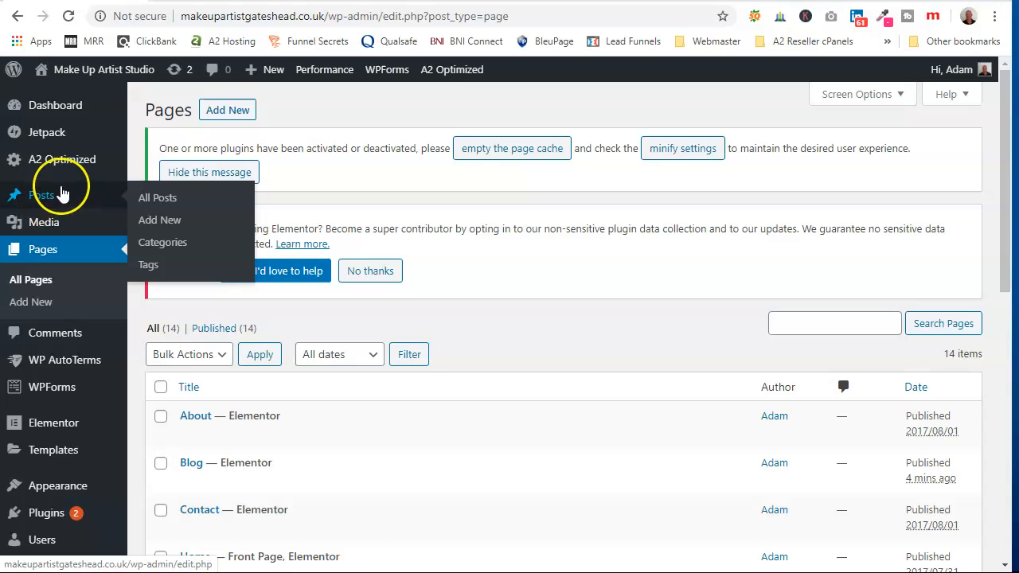
{"action": "left_click", "coordinate": [45, 200]}
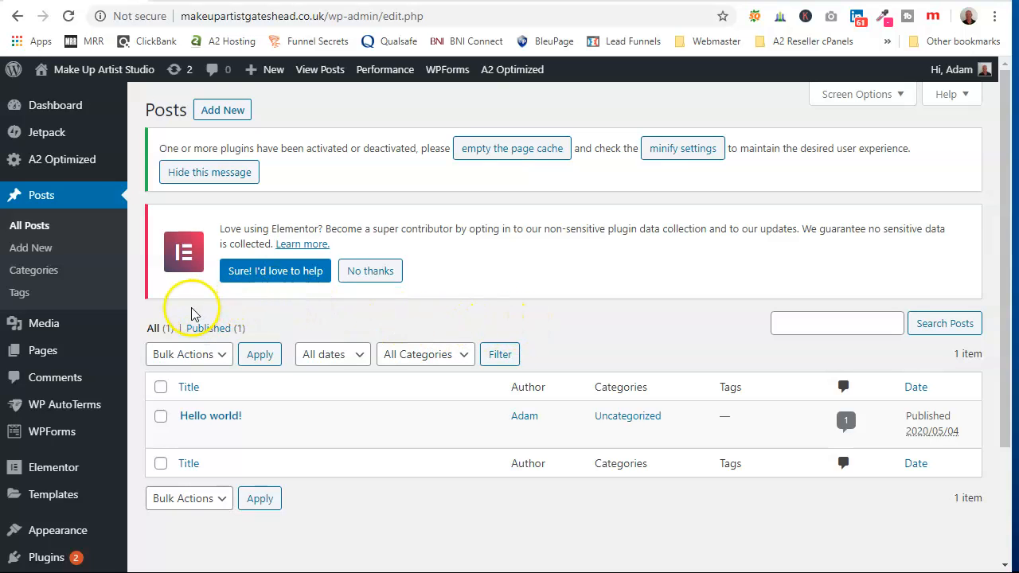
Create and publish a new post titled "Our Best Offers" with the paragraph "These are our best make up offers for this month".
{"action": "left_click", "coordinate": [222, 112]}
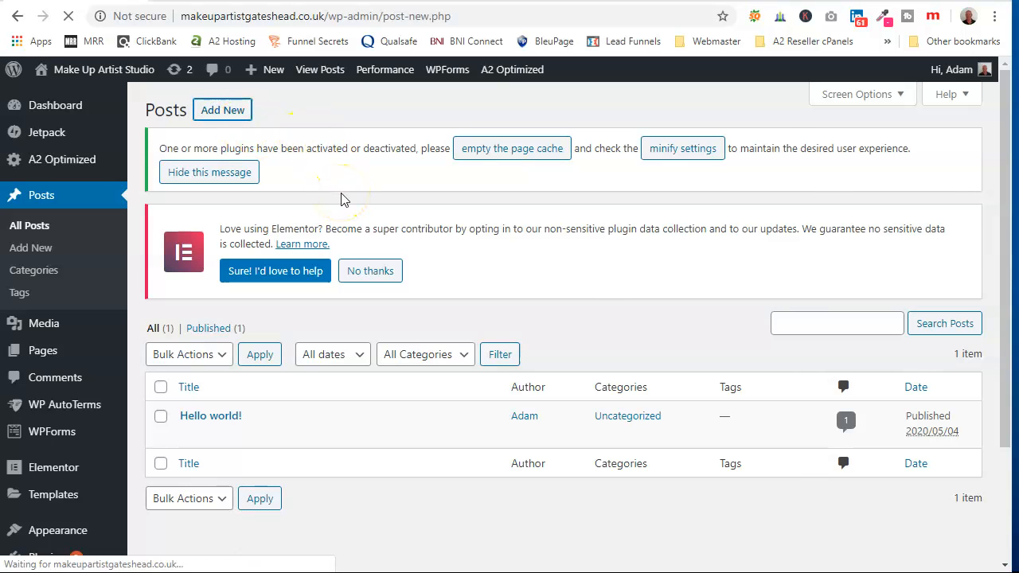
{"action": "type", "text": "Our Best Offers"}
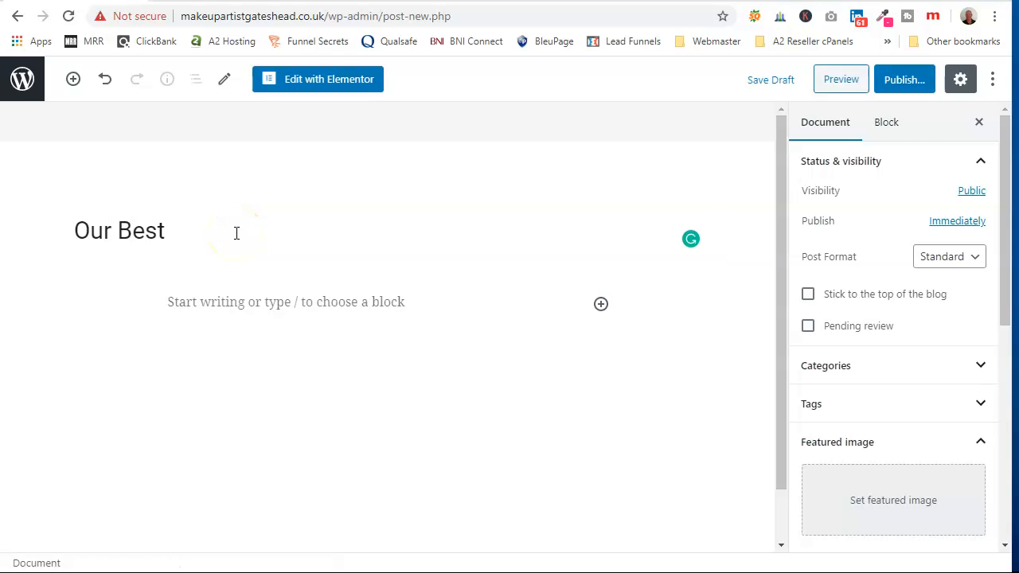
{"action": "left_click", "coordinate": [264, 304]}
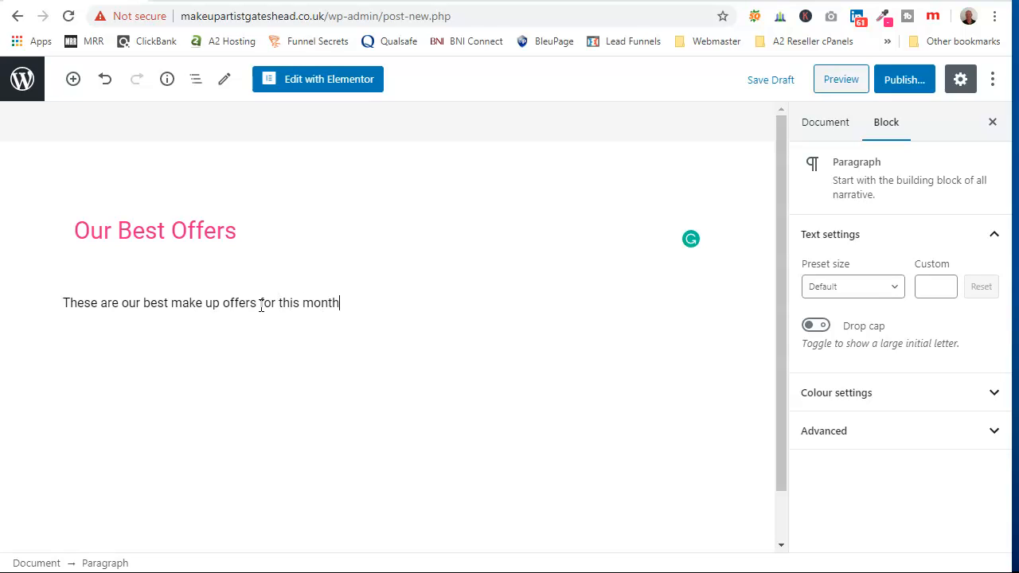
{"action": "left_click", "coordinate": [273, 297]}
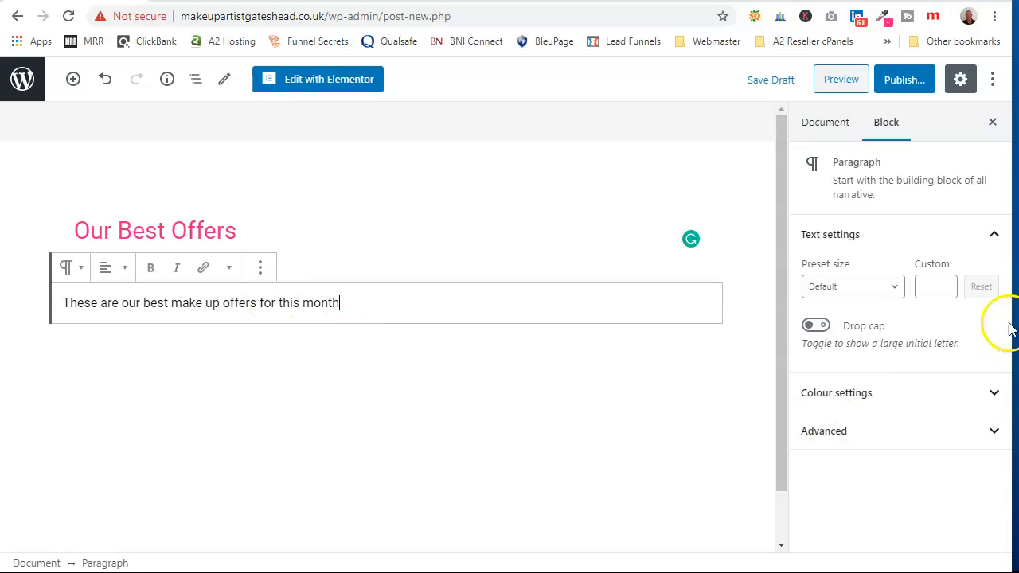
{"action": "left_click", "coordinate": [910, 80]}
{"action": "left_click", "coordinate": [917, 83]}
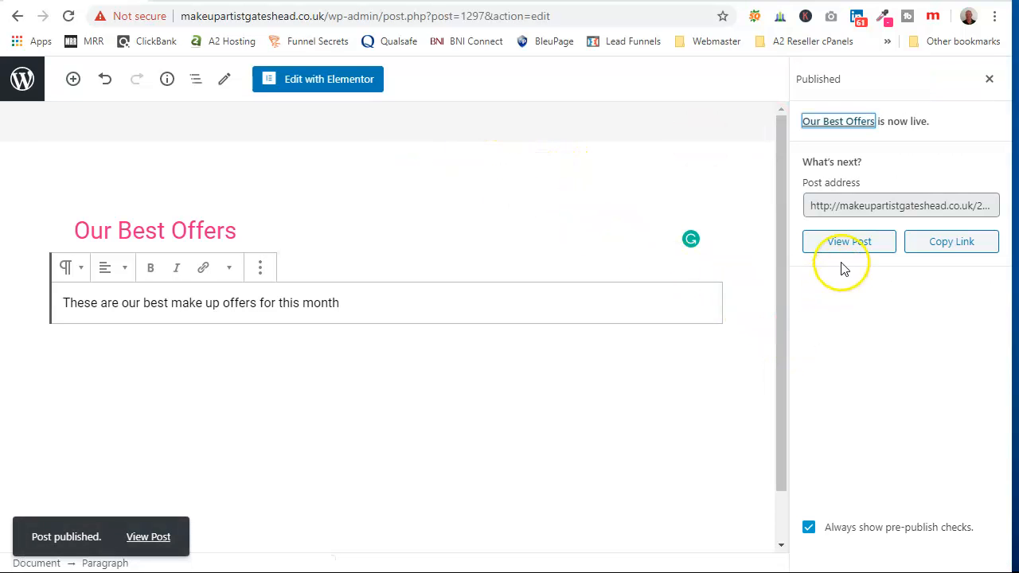
{"action": "scroll", "coordinate": [703, 411], "scroll_direction": "down", "scroll_amount": 1}
{"action": "scroll", "coordinate": [711, 413], "scroll_direction": "up", "scroll_amount": 1}
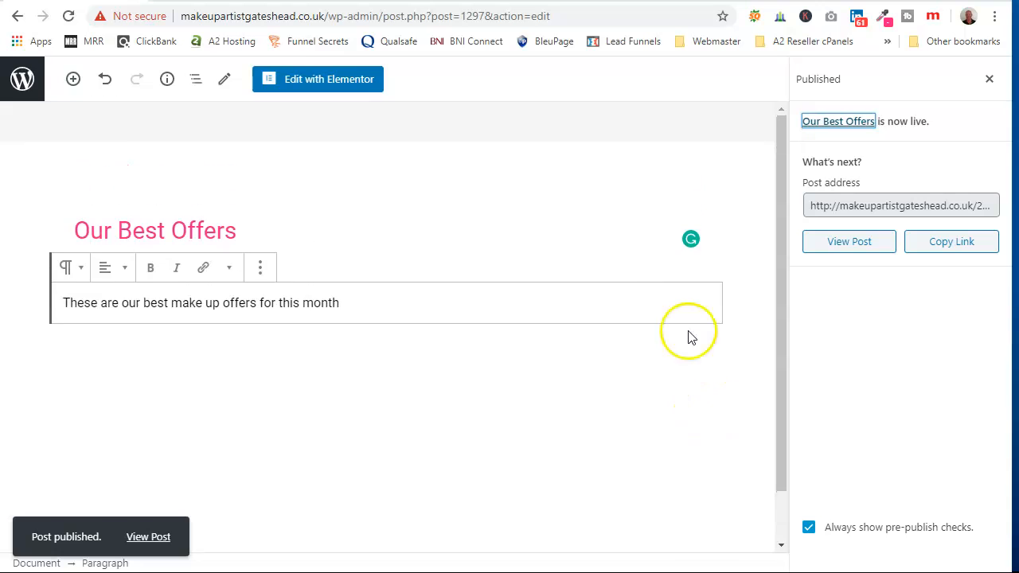
Create and publish another post titled "Bridal Make Up Package" with the paragraph "Check out this fantastic bridal make up package".
{"action": "left_click", "coordinate": [22, 80]}
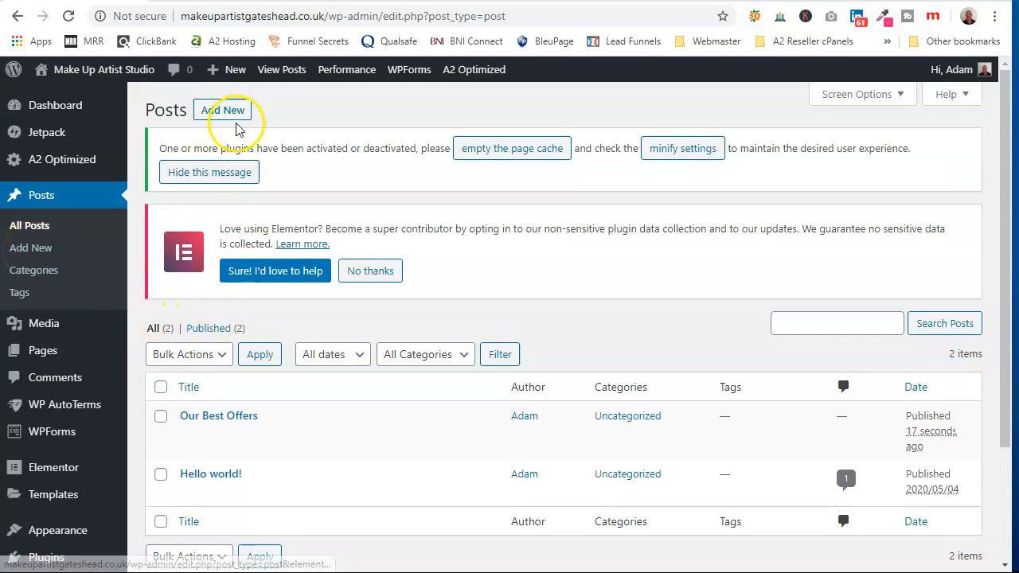
{"action": "left_click", "coordinate": [227, 109]}
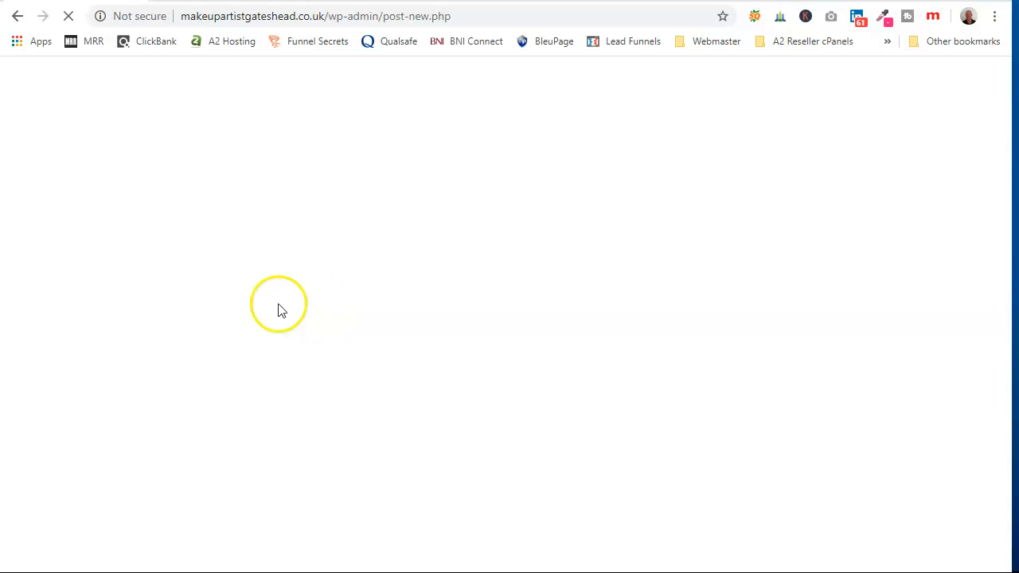
{"action": "left_click", "coordinate": [197, 241]}
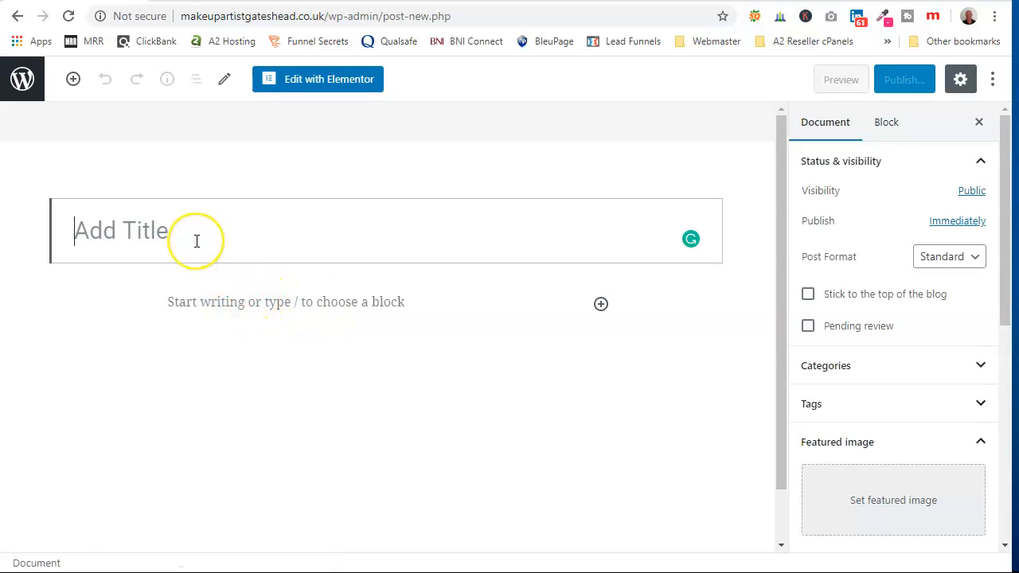
{"action": "type", "text": "Bridal Make Up Package"}
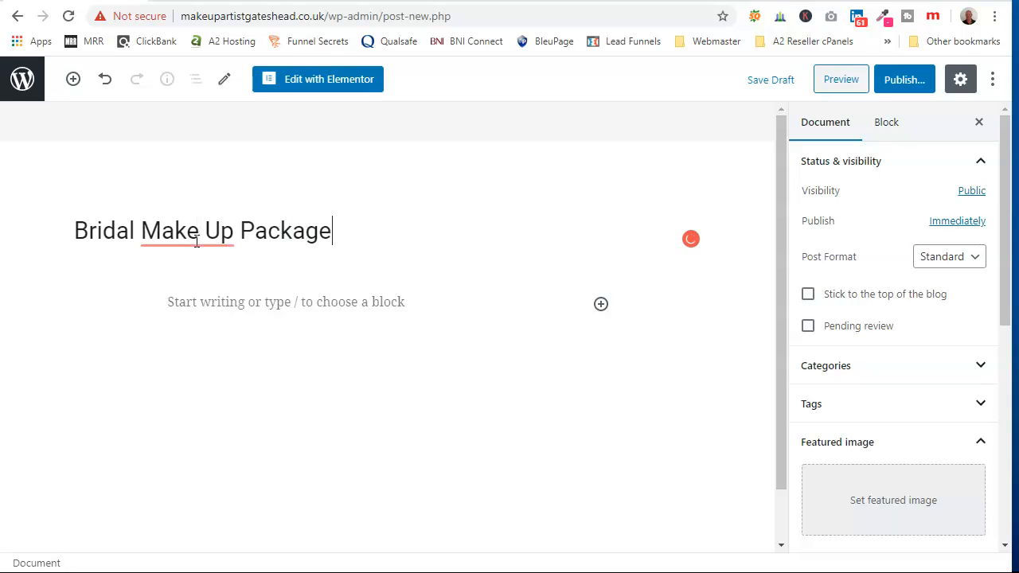
{"action": "left_click", "coordinate": [209, 303]}
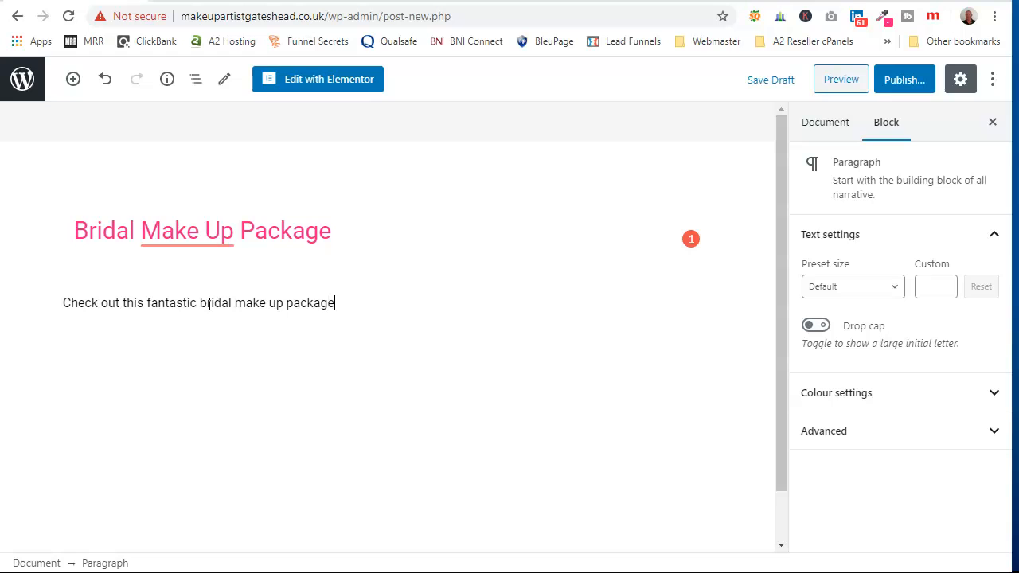
{"action": "left_click", "coordinate": [453, 366]}
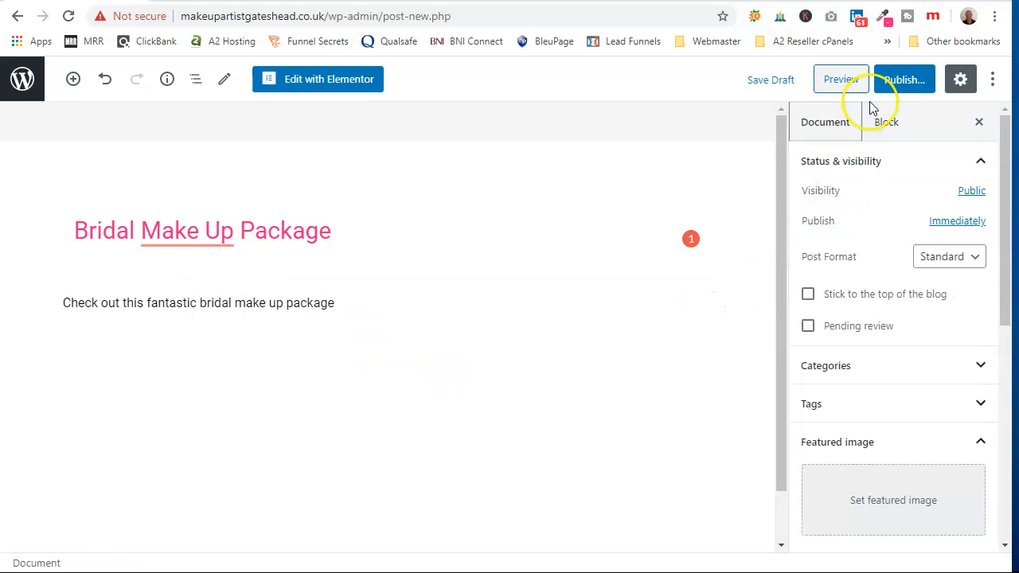
{"action": "left_click", "coordinate": [904, 80]}
{"action": "left_click", "coordinate": [901, 80]}
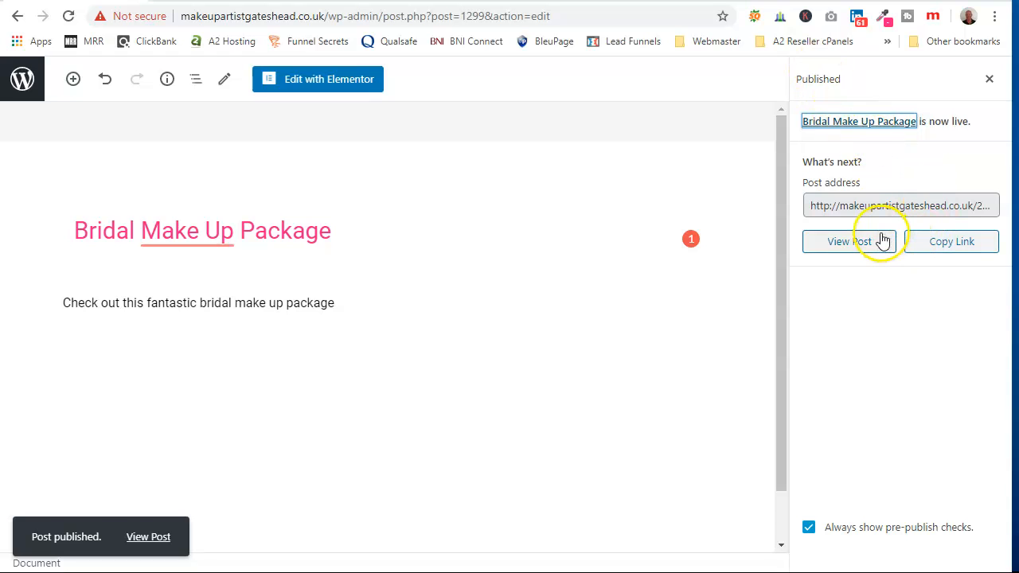
Open the post in Elementor, add an Image widget with About-Make-Up-Artist-Gateshead-1.jpg below the text, and update the post.
{"action": "left_click", "coordinate": [296, 77]}
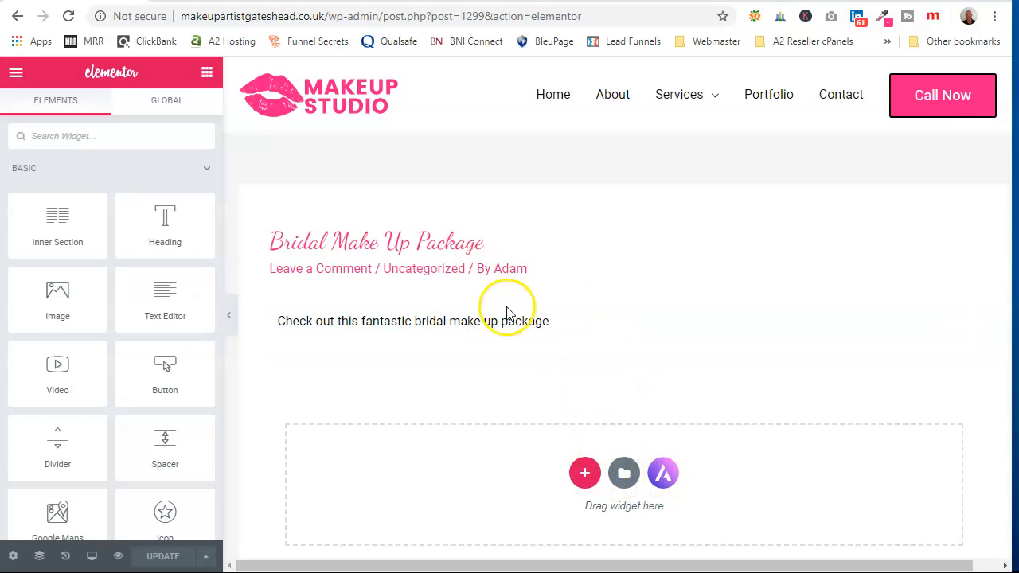
{"action": "left_click_drag", "start_coordinate": [94, 278], "coordinate": [450, 339]}
{"action": "left_click", "coordinate": [118, 221]}
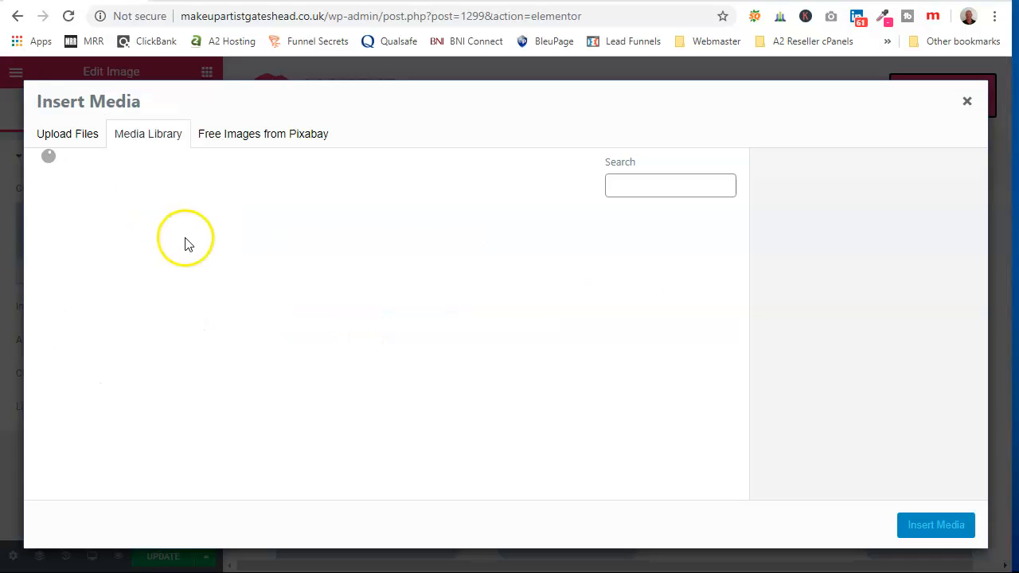
{"action": "left_click", "coordinate": [318, 275]}
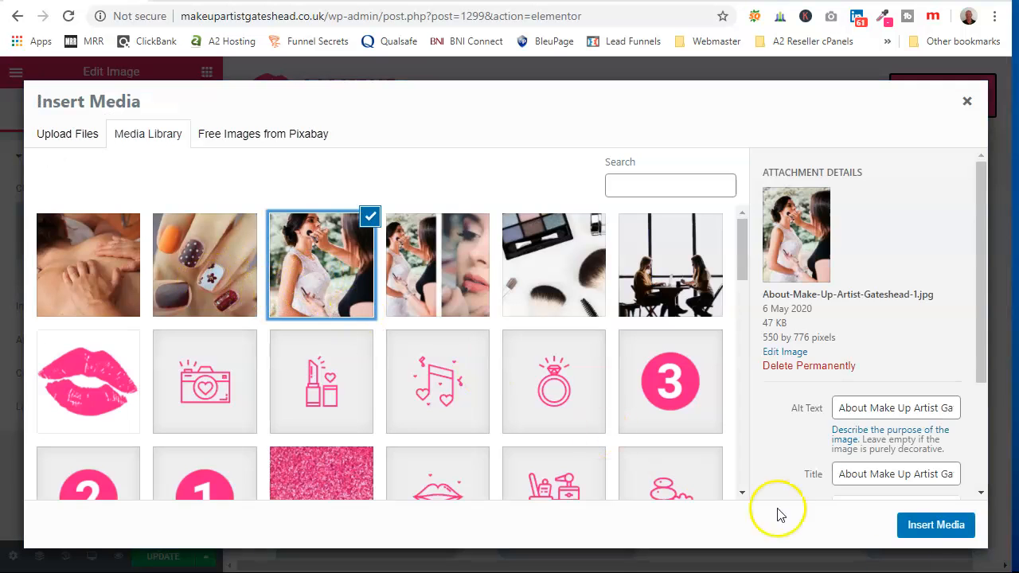
{"action": "left_click", "coordinate": [938, 535]}
{"action": "scroll", "coordinate": [599, 427], "scroll_direction": "down", "scroll_amount": 6}
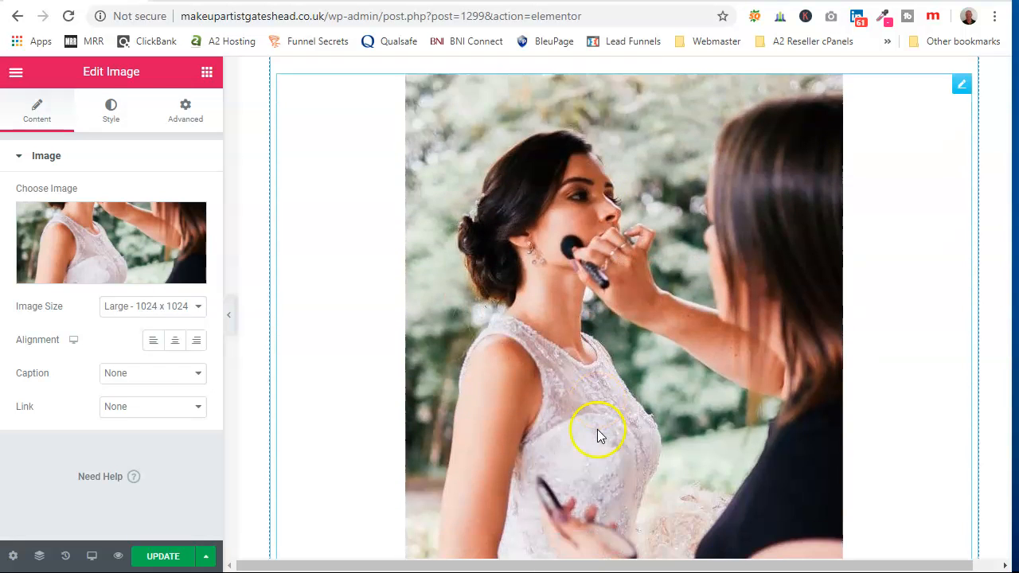
{"action": "scroll", "coordinate": [594, 436], "scroll_direction": "down", "scroll_amount": 1}
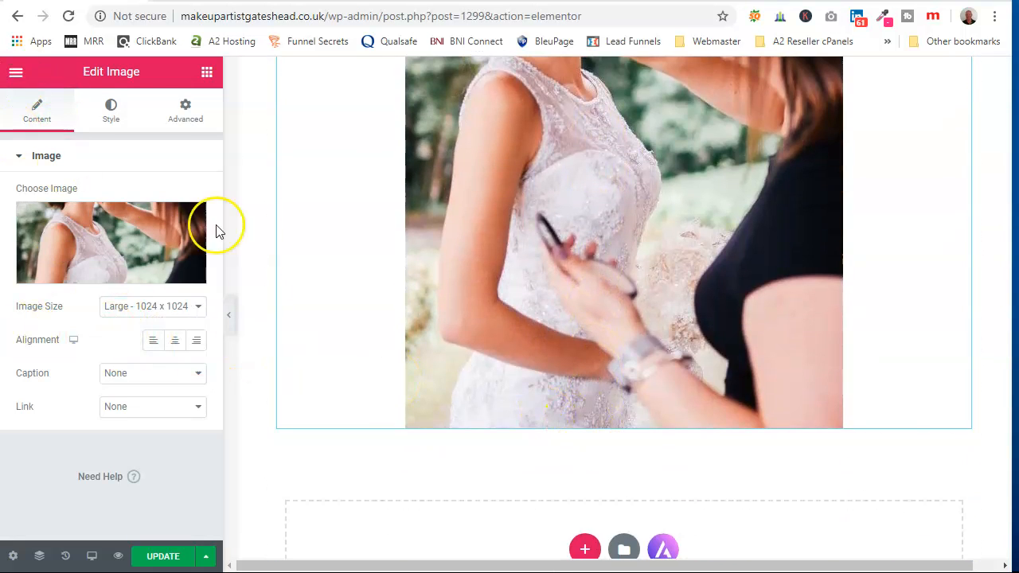
{"action": "scroll", "coordinate": [610, 285], "scroll_direction": "up", "scroll_amount": 7}
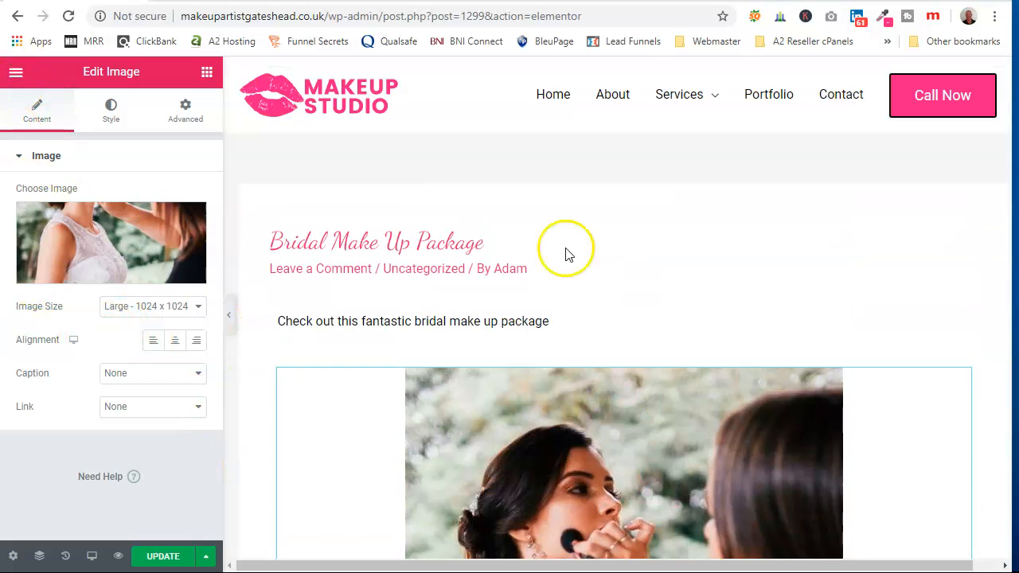
{"action": "scroll", "coordinate": [296, 466], "scroll_direction": "down", "scroll_amount": 2}
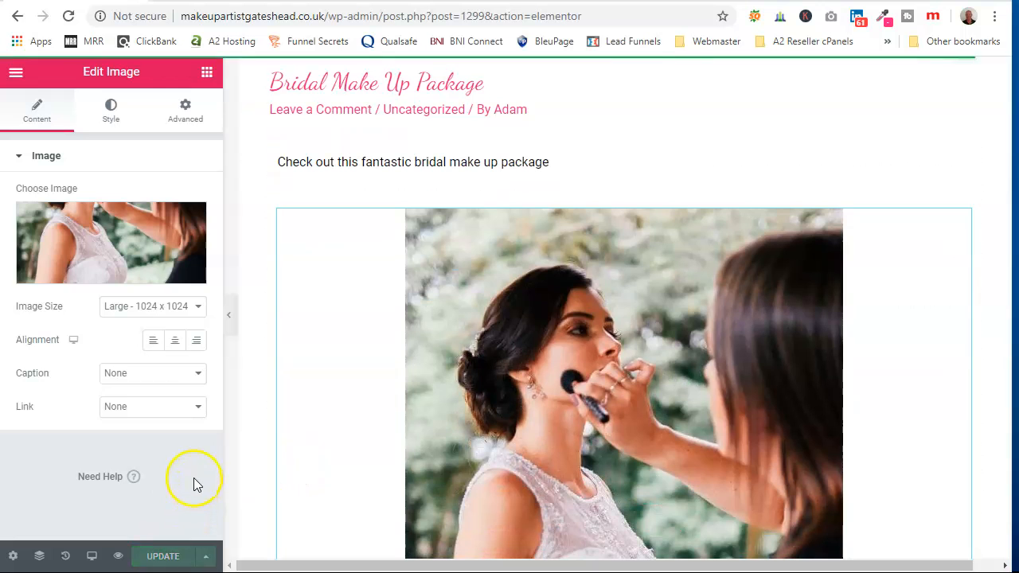
Exit Elementor to the WordPress dashboard and return to the list of posts.
{"action": "left_click", "coordinate": [16, 72]}
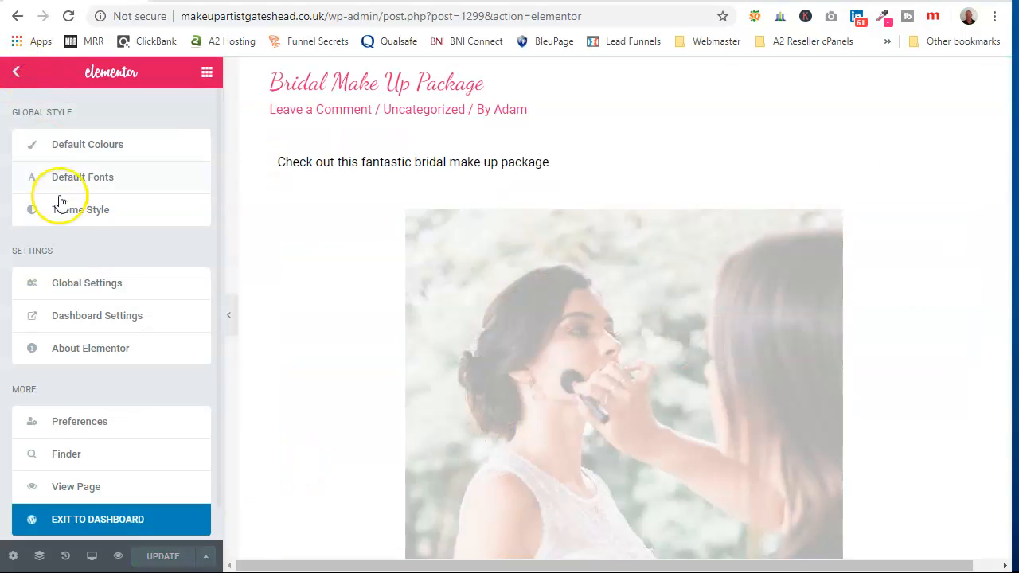
{"action": "left_click", "coordinate": [109, 516]}
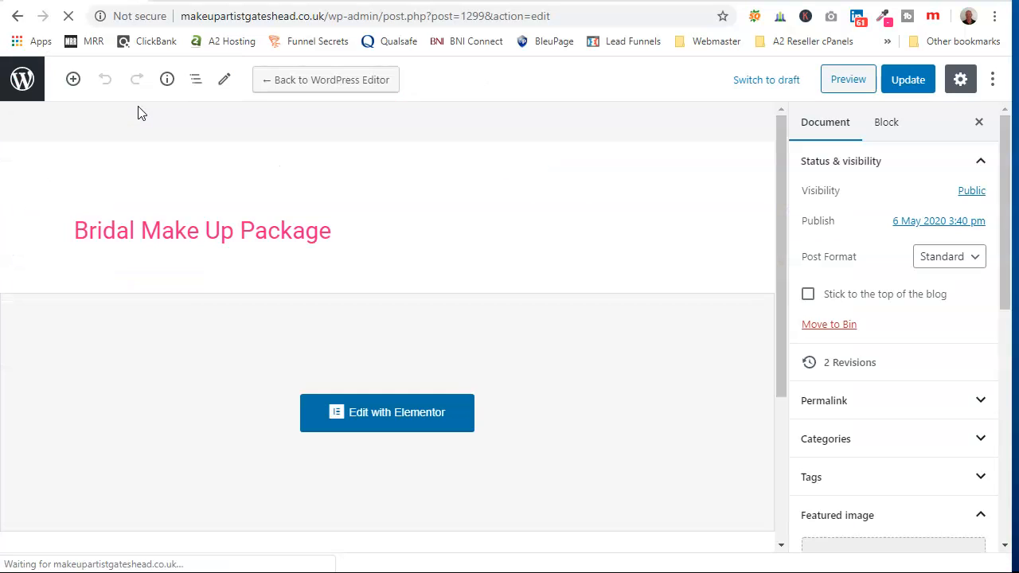
{"action": "left_click", "coordinate": [24, 82]}
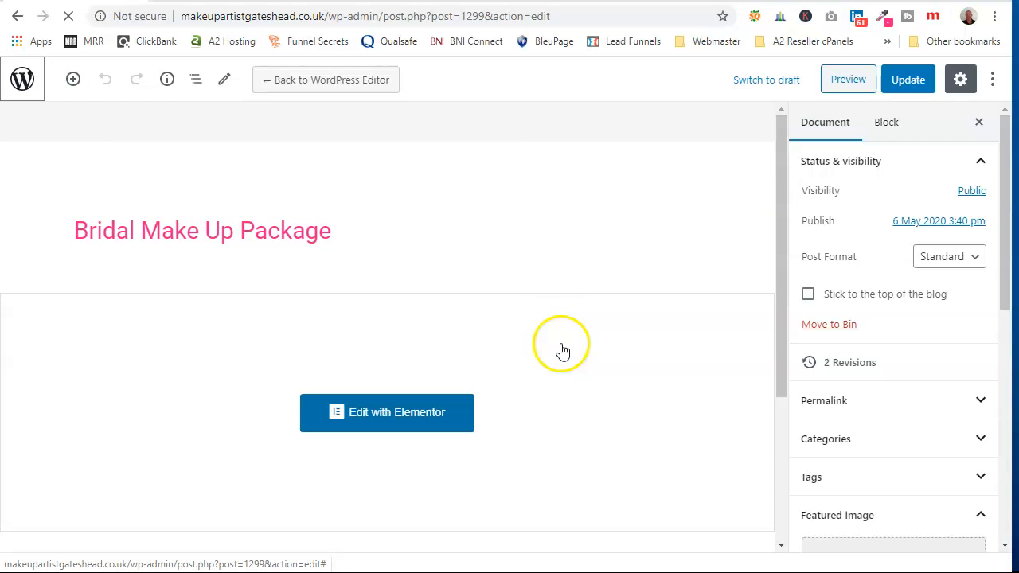
{"action": "scroll", "coordinate": [844, 443], "scroll_direction": "down", "scroll_amount": 3}
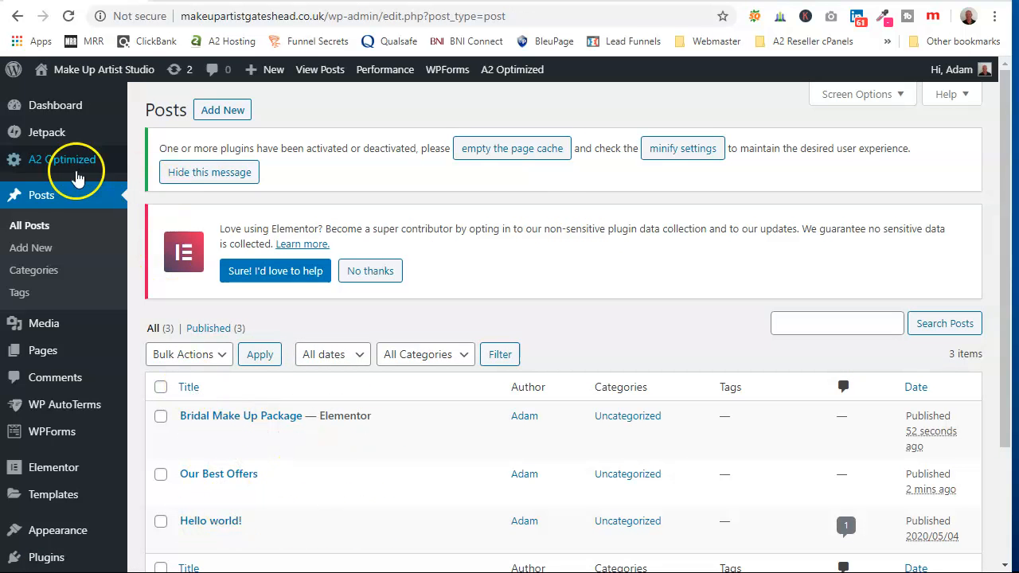
Open the post categories and add a new category named "Special Offers".
{"action": "left_click", "coordinate": [36, 271]}
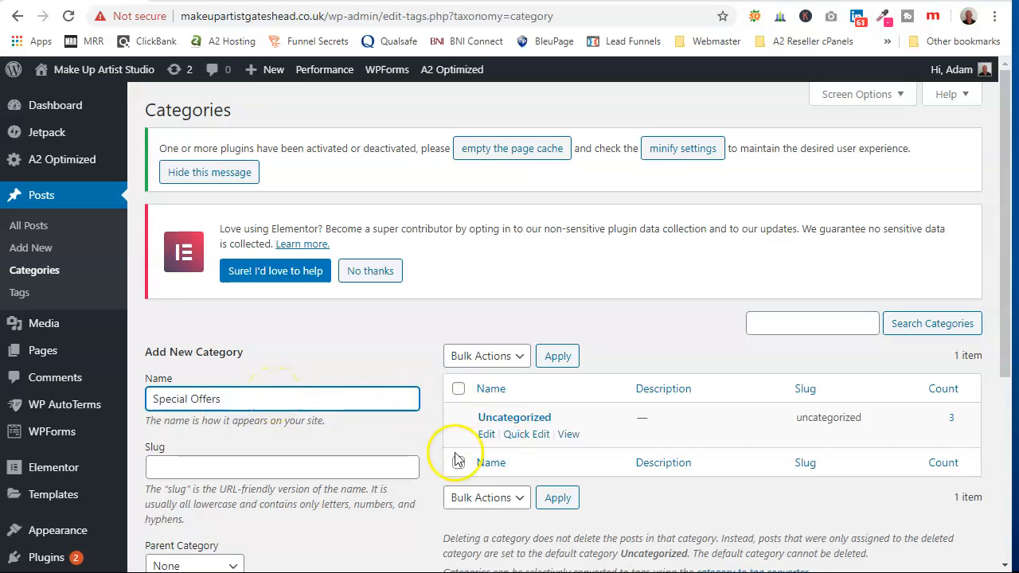
{"action": "scroll", "coordinate": [371, 470], "scroll_direction": "down", "scroll_amount": 4}
{"action": "left_click", "coordinate": [204, 491]}
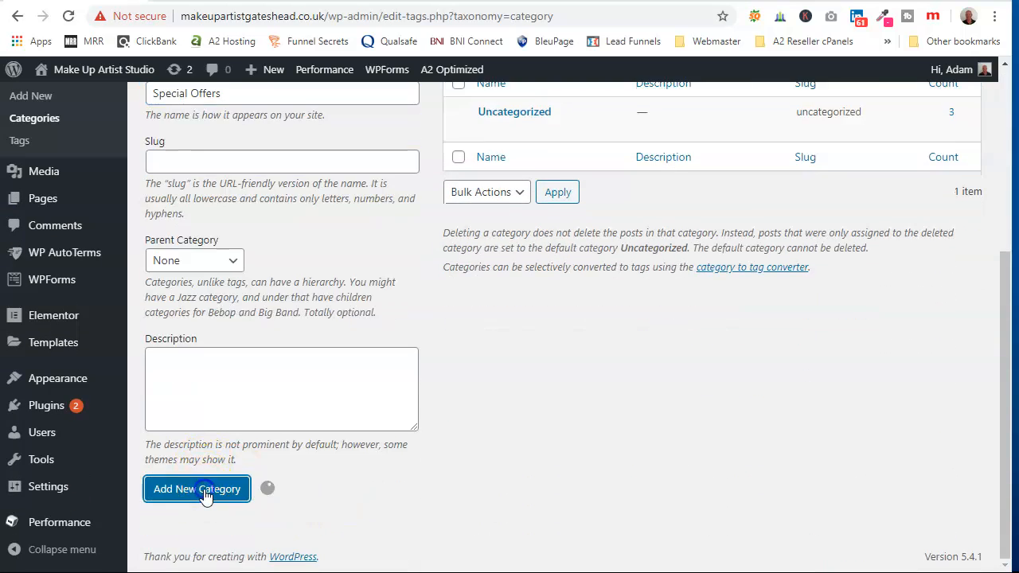
Add another post category named "Bridal Make Up".
{"action": "scroll", "coordinate": [273, 250], "scroll_direction": "up", "scroll_amount": 3}
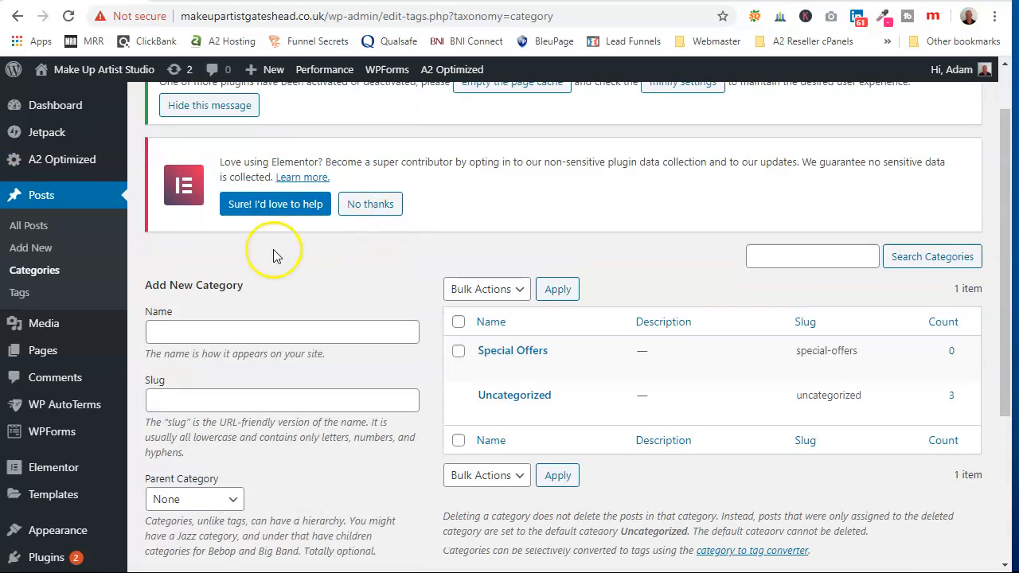
{"action": "left_click", "coordinate": [211, 334]}
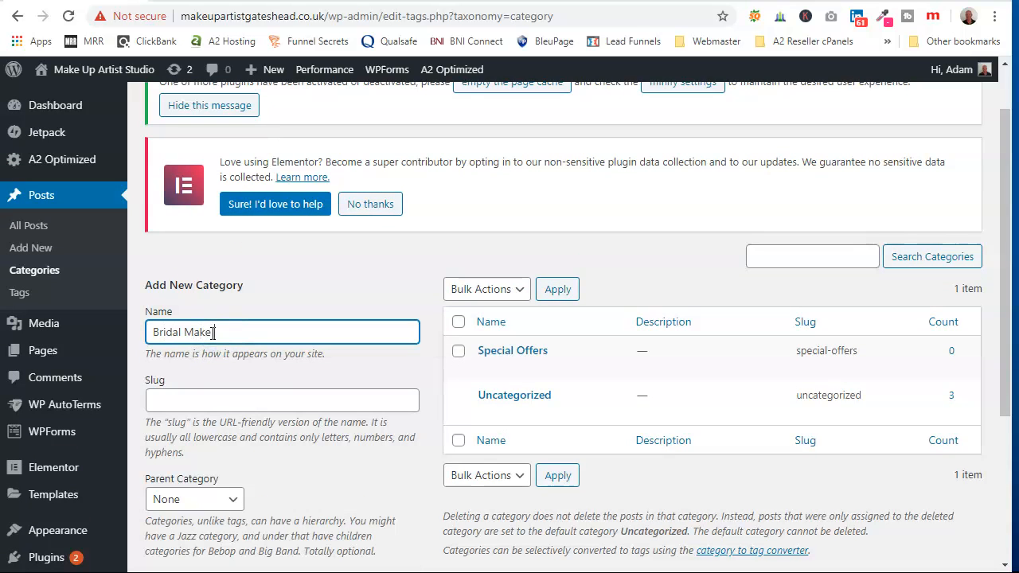
{"action": "type", "text": "Bridal Make Up"}
{"action": "scroll", "coordinate": [212, 334], "scroll_direction": "down", "scroll_amount": 3}
{"action": "left_click", "coordinate": [199, 489]}
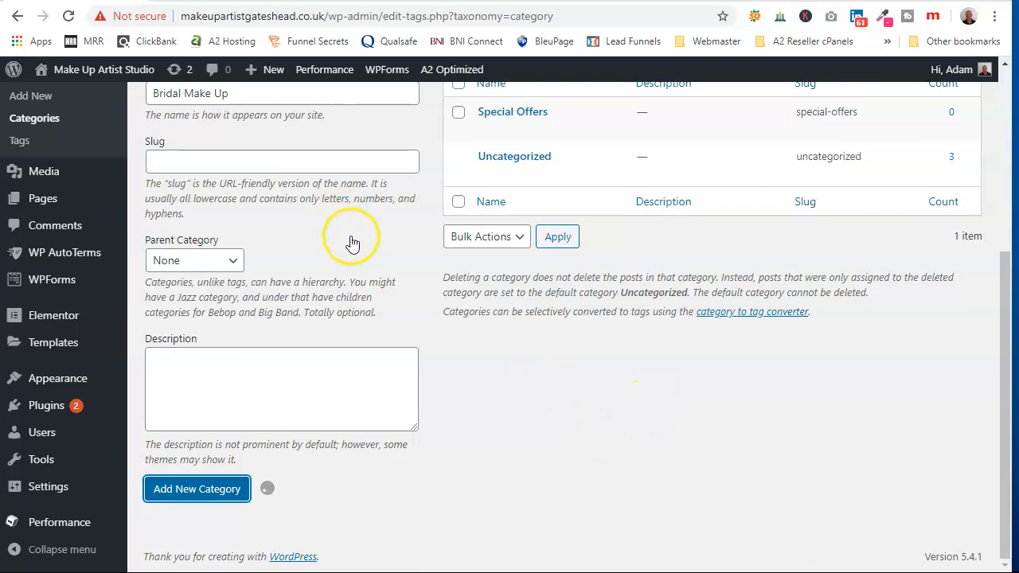
{"action": "scroll", "coordinate": [318, 195], "scroll_direction": "up", "scroll_amount": 2}
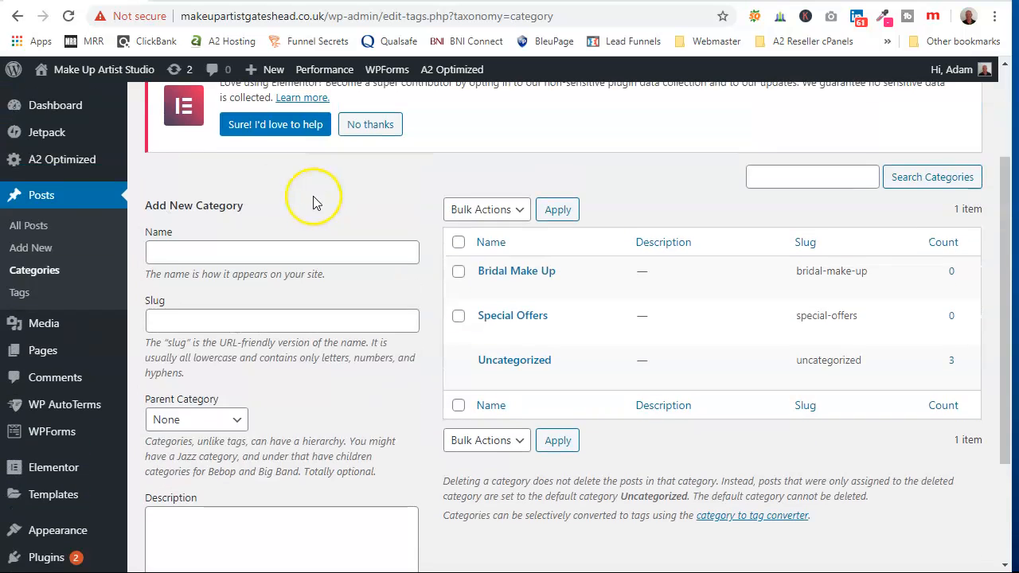
Quick-edit the posts to add the Bridal Make Up category to "Bridal Make Up Package" and Special Offers to "Our Best Offers".
{"action": "left_click", "coordinate": [37, 228]}
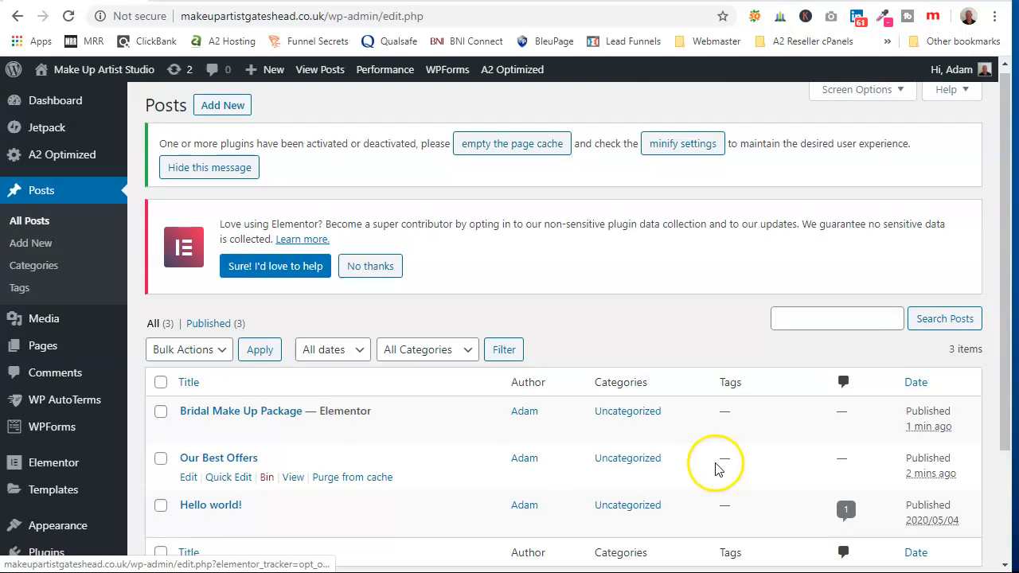
{"action": "scroll", "coordinate": [434, 331], "scroll_direction": "down", "scroll_amount": 2}
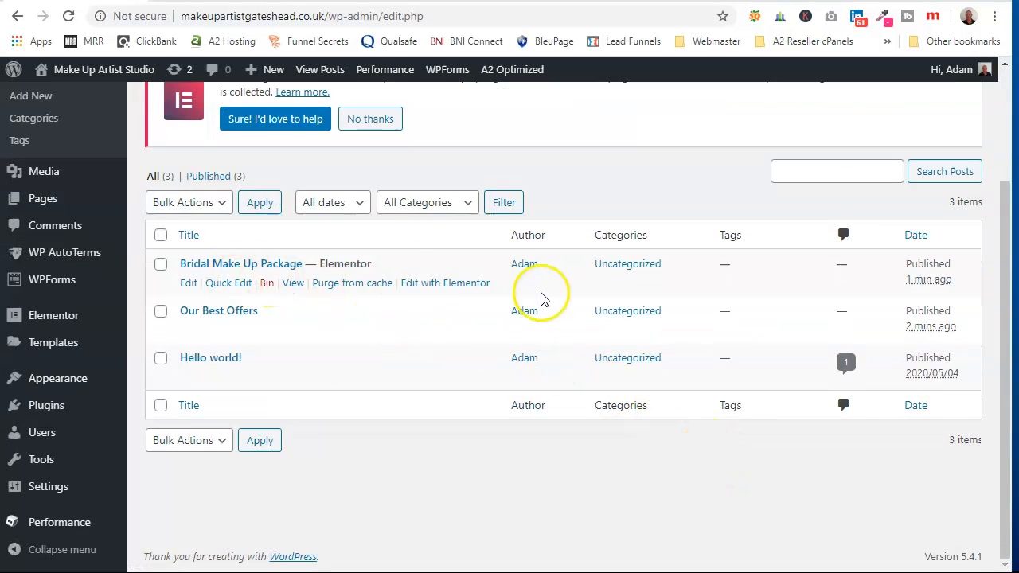
{"action": "left_click", "coordinate": [236, 283]}
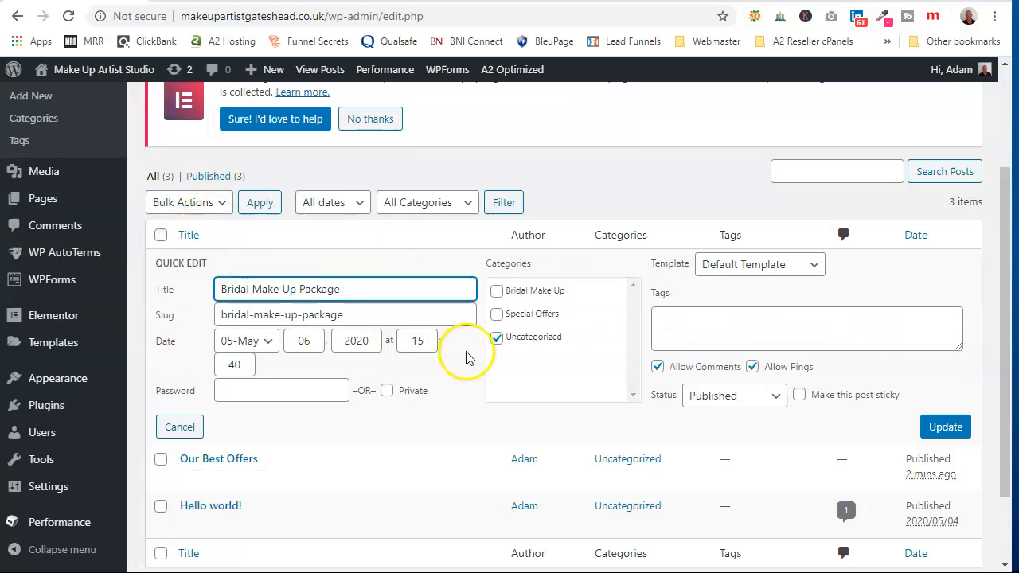
{"action": "left_click", "coordinate": [497, 290]}
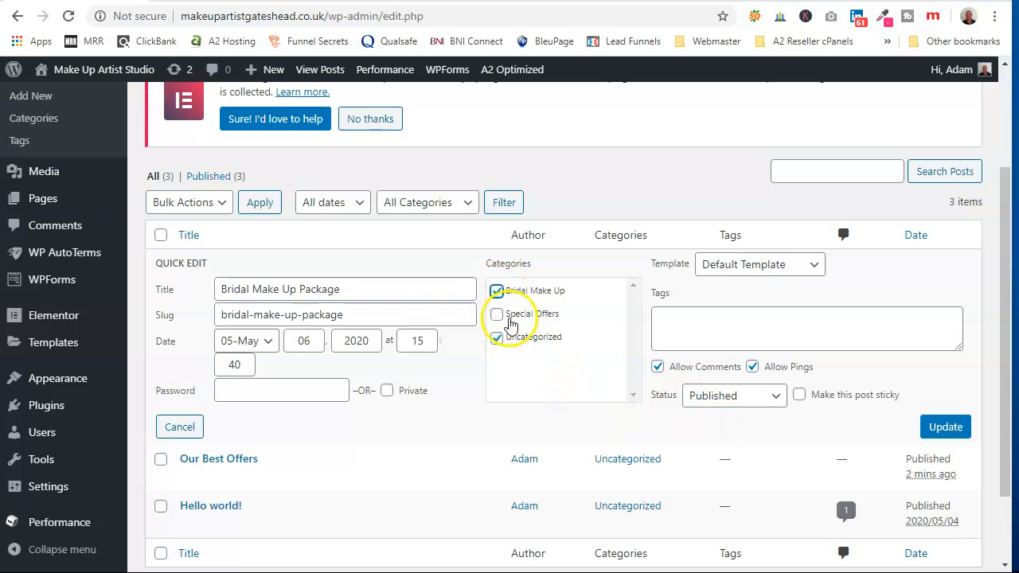
{"action": "left_click", "coordinate": [944, 427]}
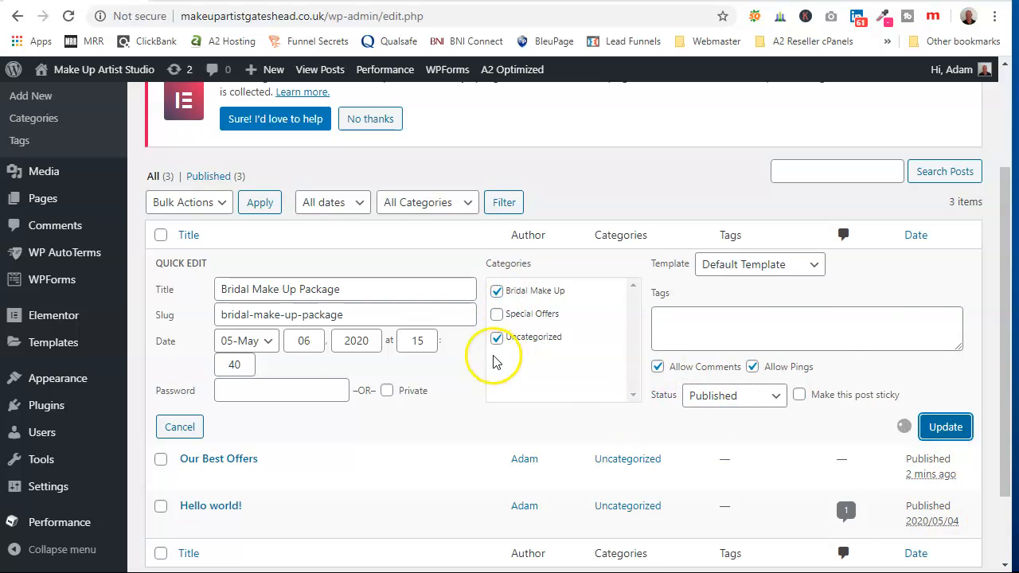
{"action": "left_click", "coordinate": [229, 330]}
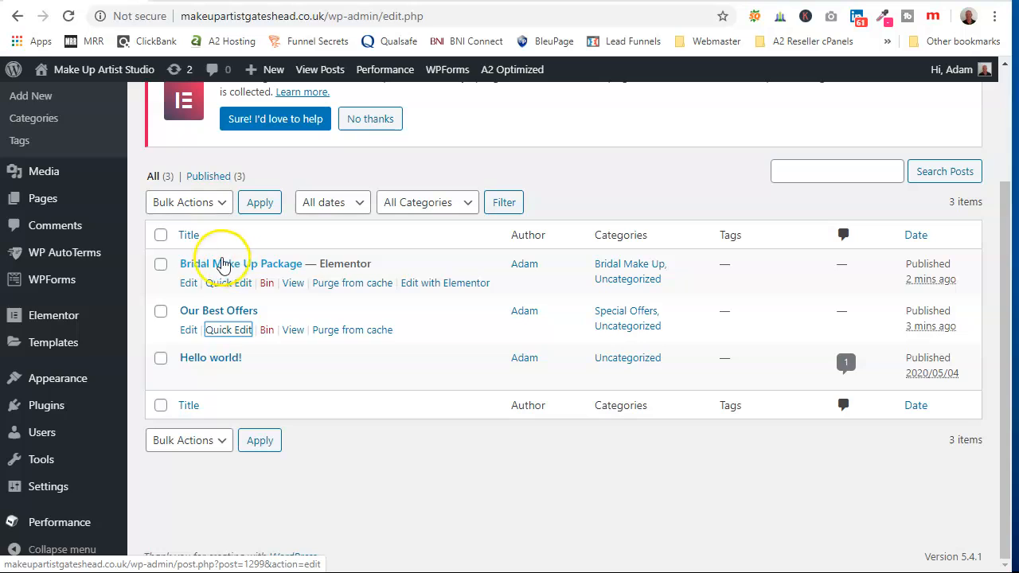
Set About-Make-Up-Artist-Gateshead-1.jpg as the featured image of the "Bridal Make Up Package" post and update it.
{"action": "left_click", "coordinate": [188, 284]}
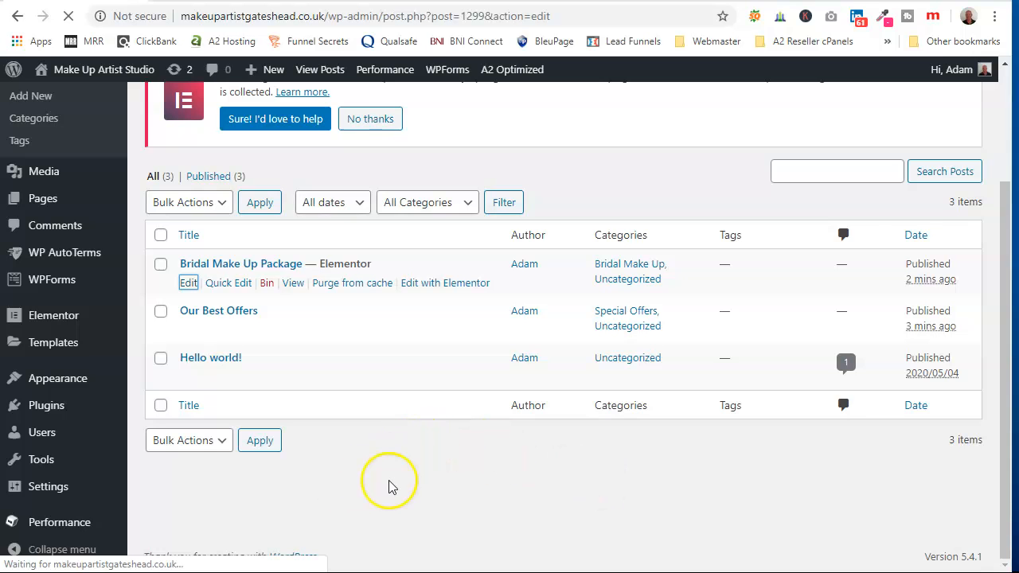
{"action": "scroll", "coordinate": [906, 454], "scroll_direction": "down", "scroll_amount": 1}
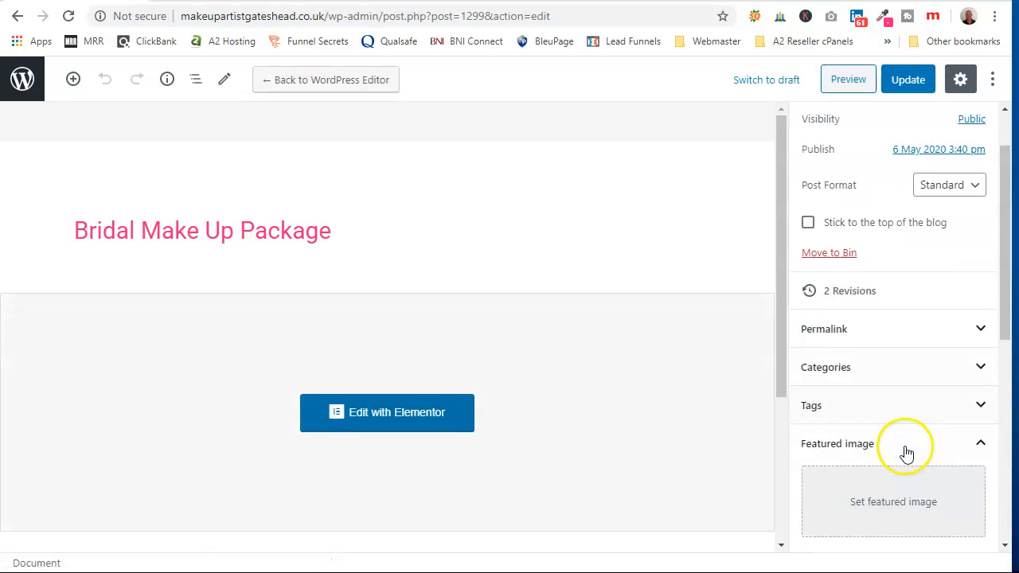
{"action": "scroll", "coordinate": [907, 454], "scroll_direction": "down", "scroll_amount": 1}
{"action": "left_click", "coordinate": [892, 411]}
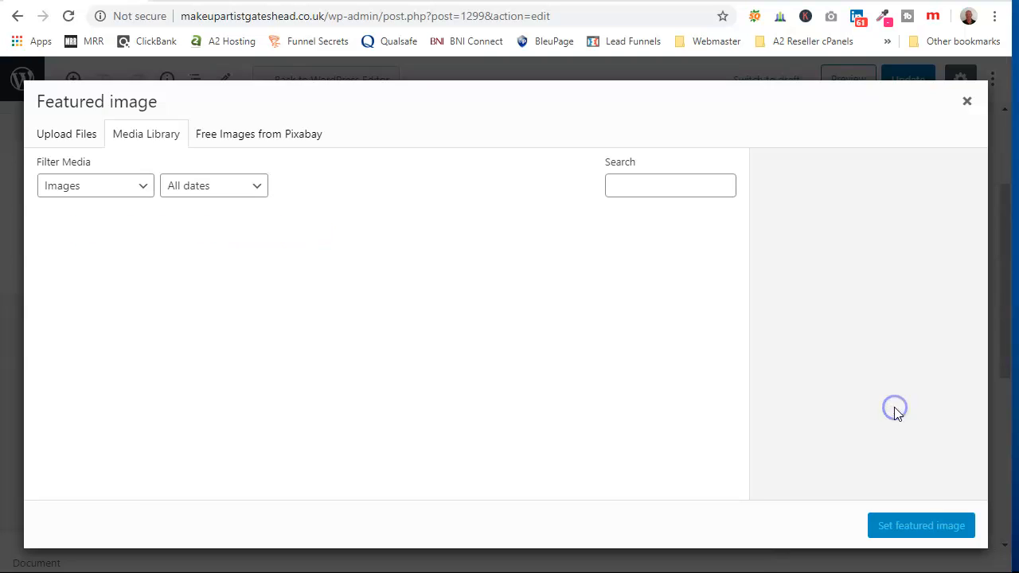
{"action": "left_click", "coordinate": [340, 253]}
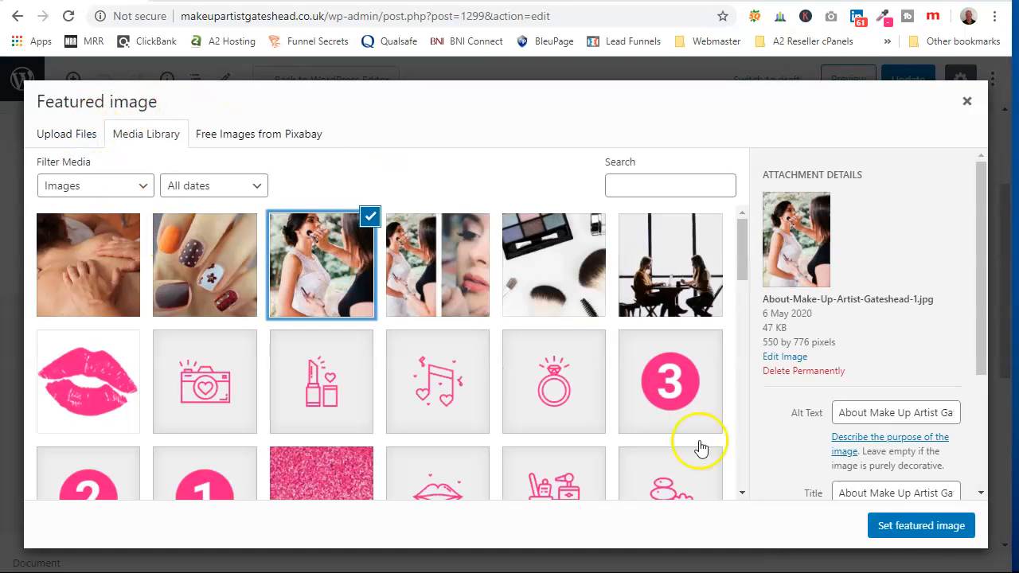
{"action": "left_click", "coordinate": [916, 527]}
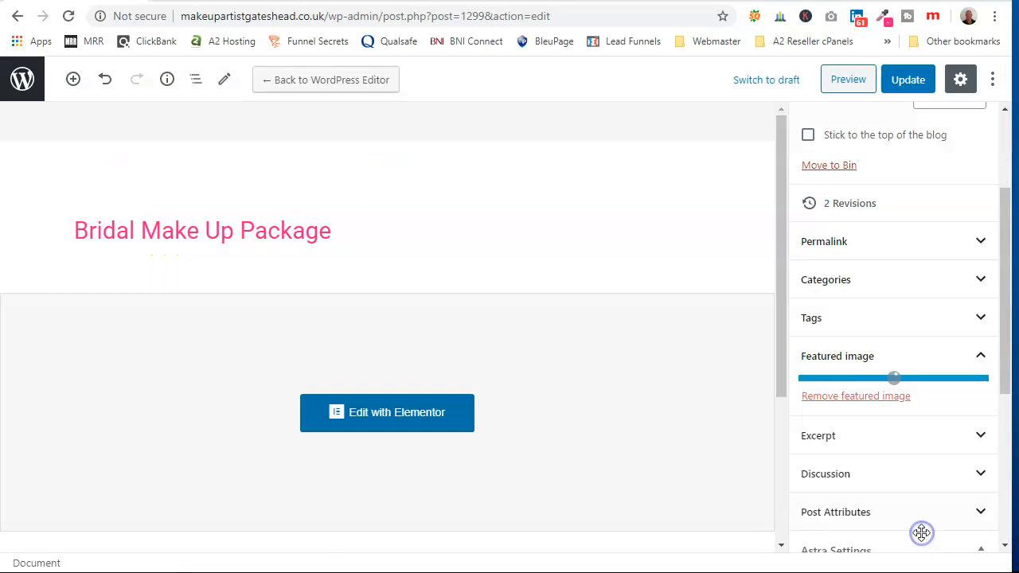
{"action": "left_click", "coordinate": [920, 89]}
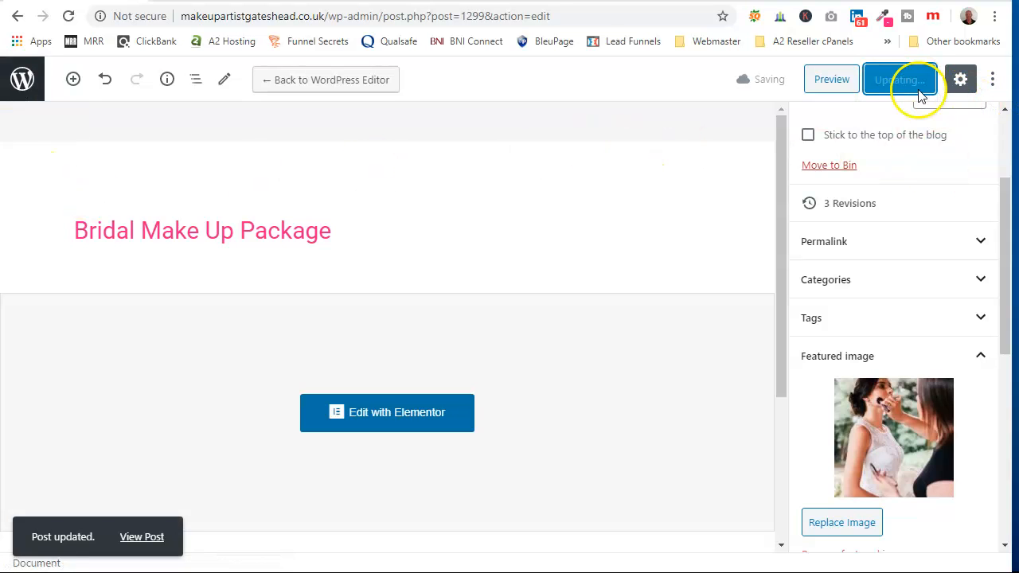
Open the "Our Best Offers" post for editing and set the library photo of the smiling woman having powder applied as its featured image.
{"action": "left_click", "coordinate": [21, 79]}
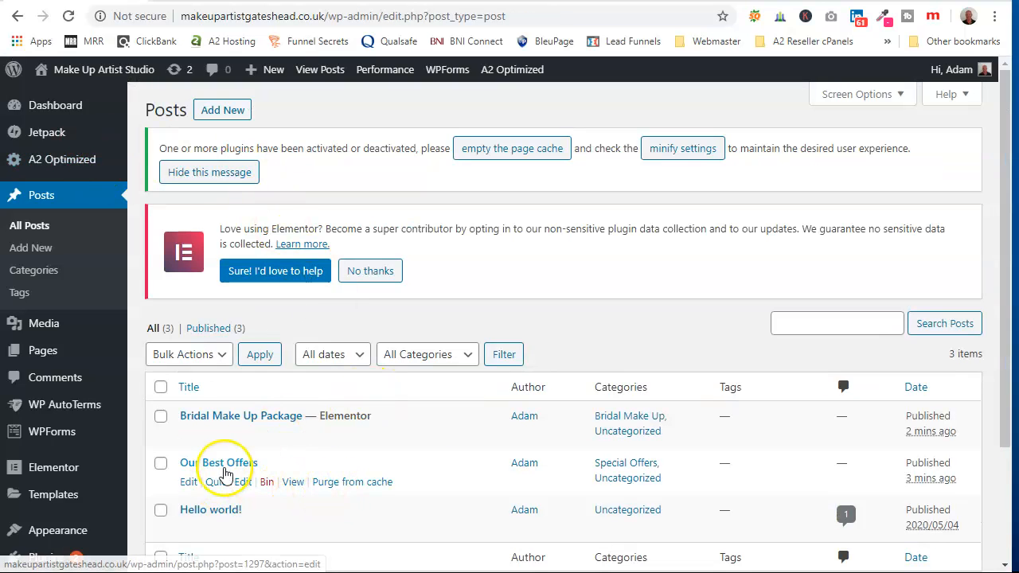
{"action": "left_click", "coordinate": [189, 482]}
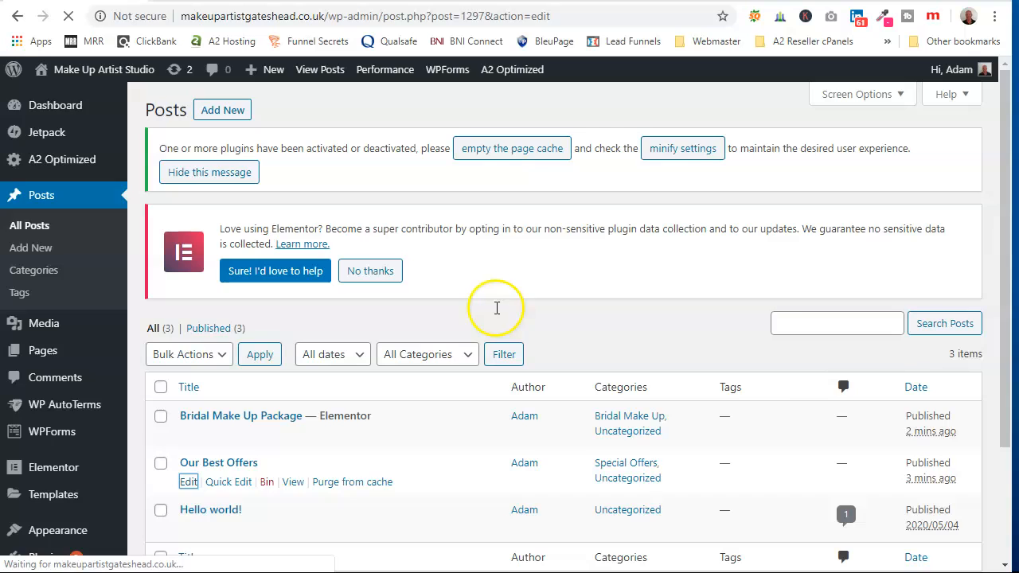
{"action": "scroll", "coordinate": [832, 414], "scroll_direction": "down", "scroll_amount": 1}
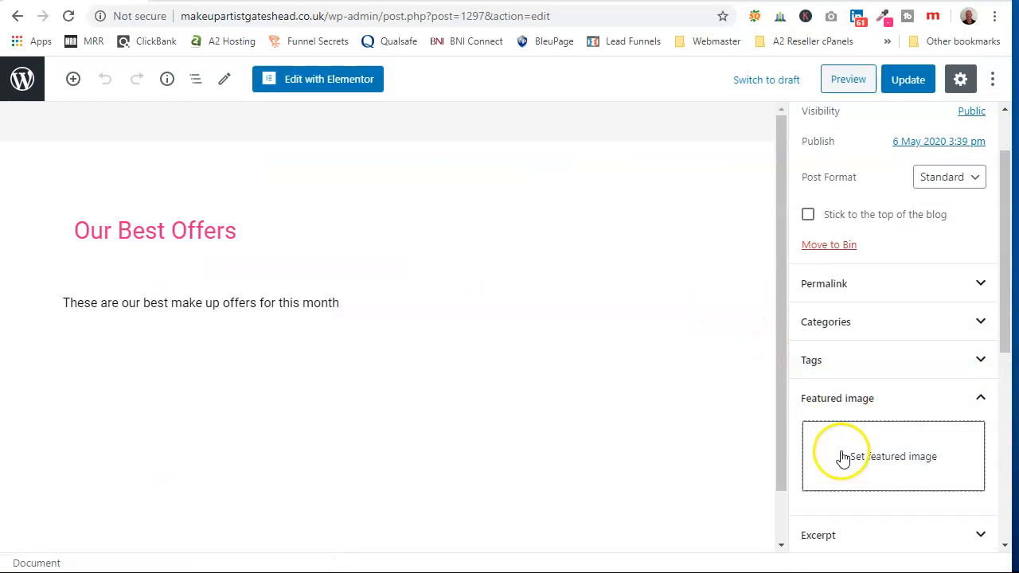
{"action": "left_click", "coordinate": [844, 455]}
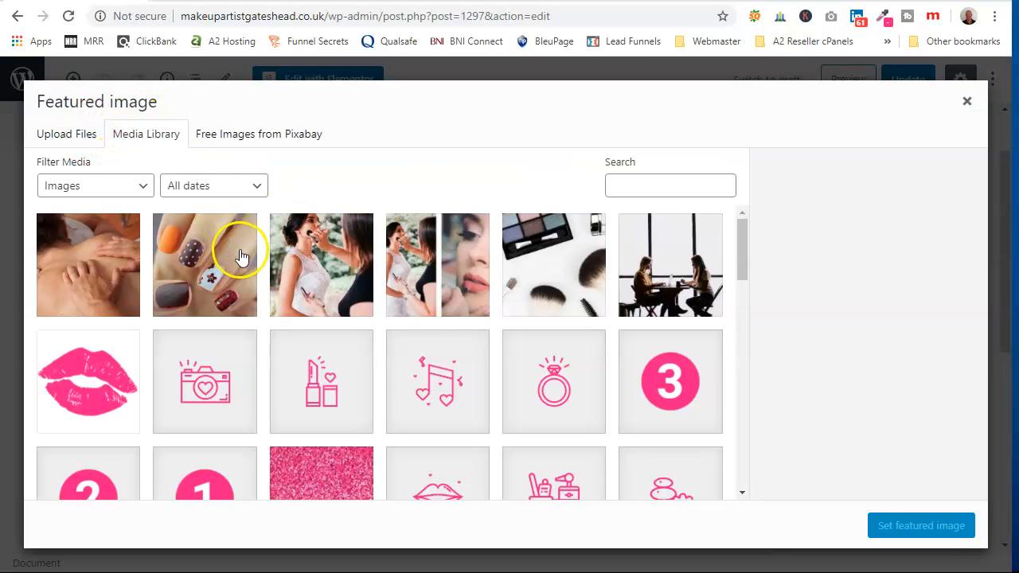
{"action": "scroll", "coordinate": [246, 260], "scroll_direction": "down", "scroll_amount": 3}
{"action": "scroll", "coordinate": [246, 260], "scroll_direction": "down", "scroll_amount": 3}
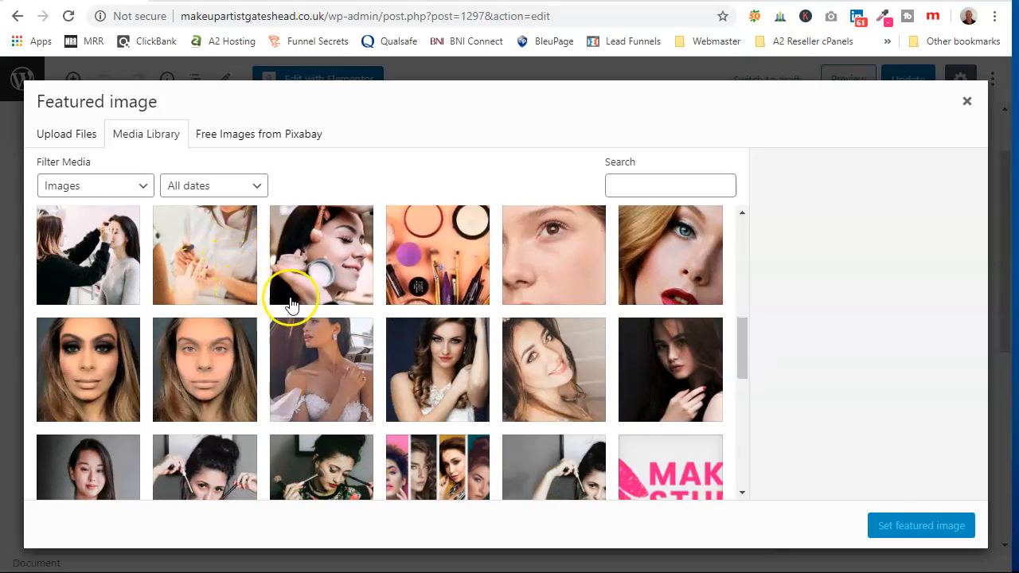
{"action": "left_click", "coordinate": [291, 301]}
{"action": "left_click", "coordinate": [935, 526]}
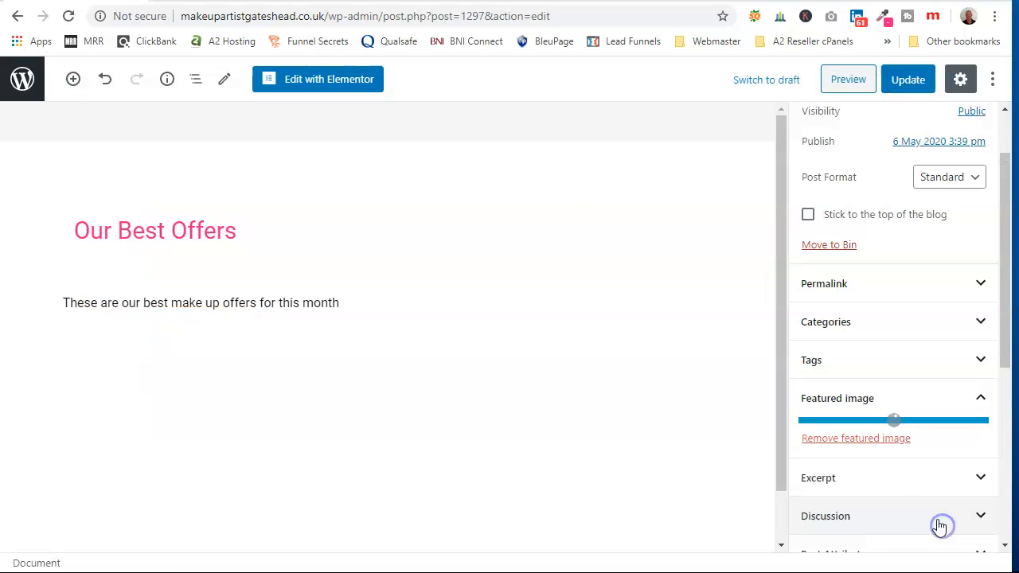
Copy the body text "These are our best make up offers for this month" into the post's excerpt and update the post.
{"action": "left_click", "coordinate": [908, 80]}
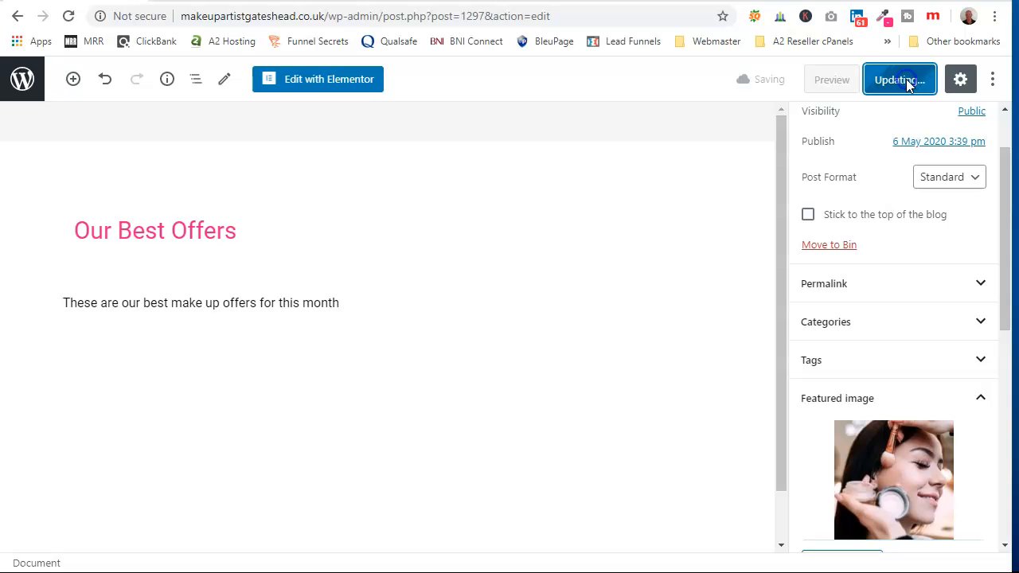
{"action": "scroll", "coordinate": [915, 332], "scroll_direction": "down", "scroll_amount": 3}
{"action": "left_click", "coordinate": [899, 395]}
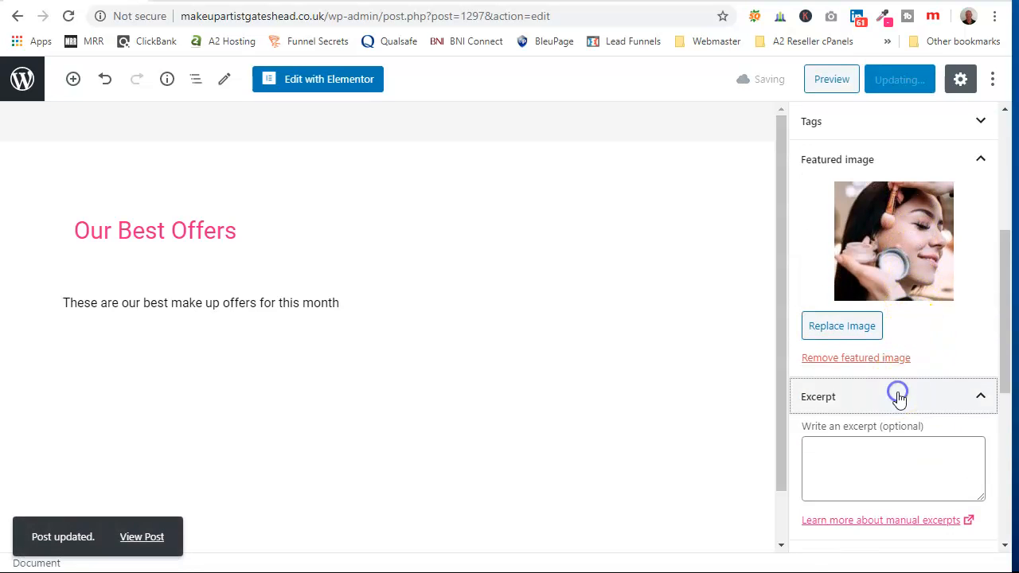
{"action": "triple_click", "coordinate": [211, 291]}
{"action": "key", "text": "ctrl+c"}
{"action": "right_click", "coordinate": [105, 309]}
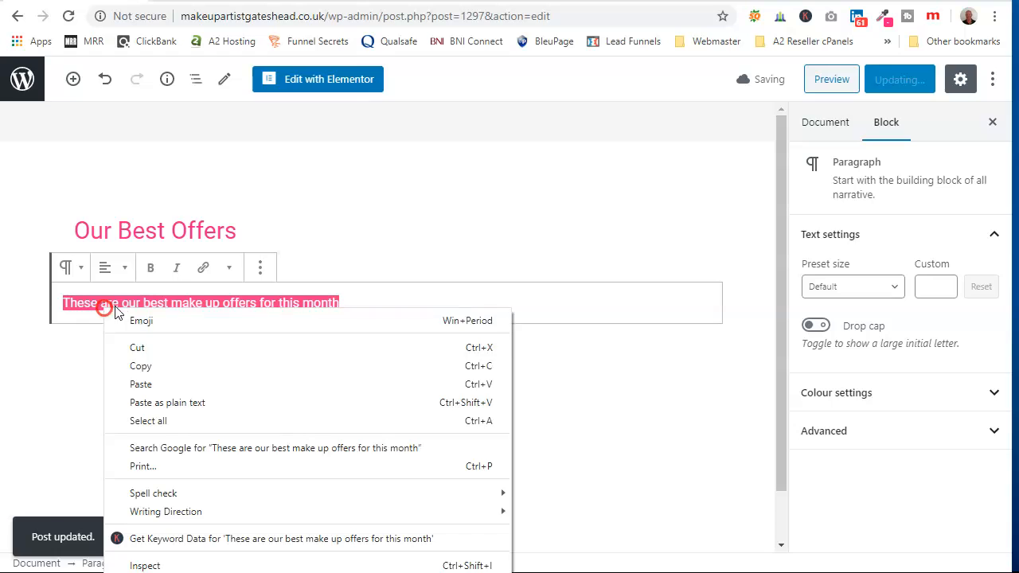
{"action": "left_click", "coordinate": [144, 365]}
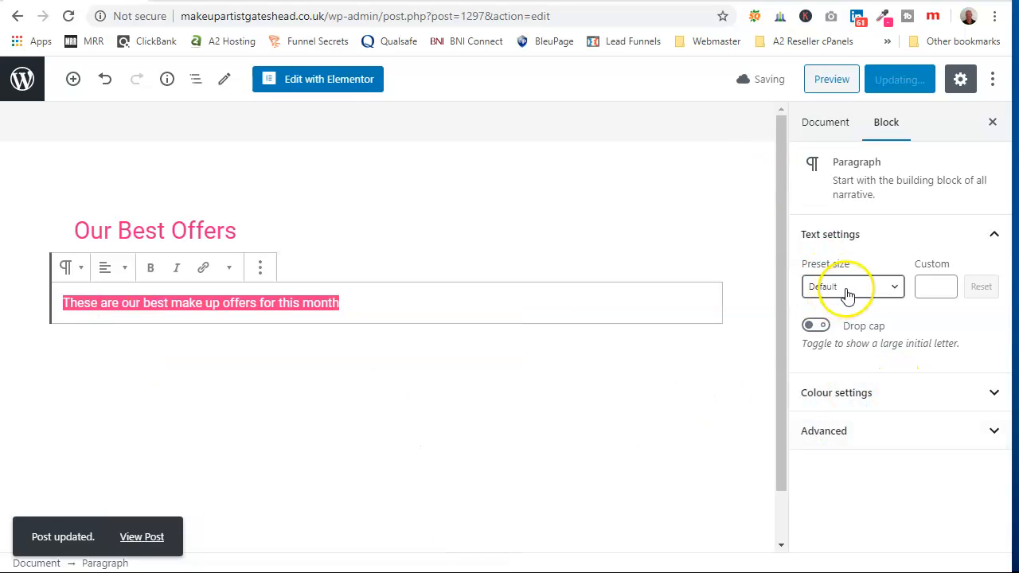
{"action": "left_click", "coordinate": [834, 137]}
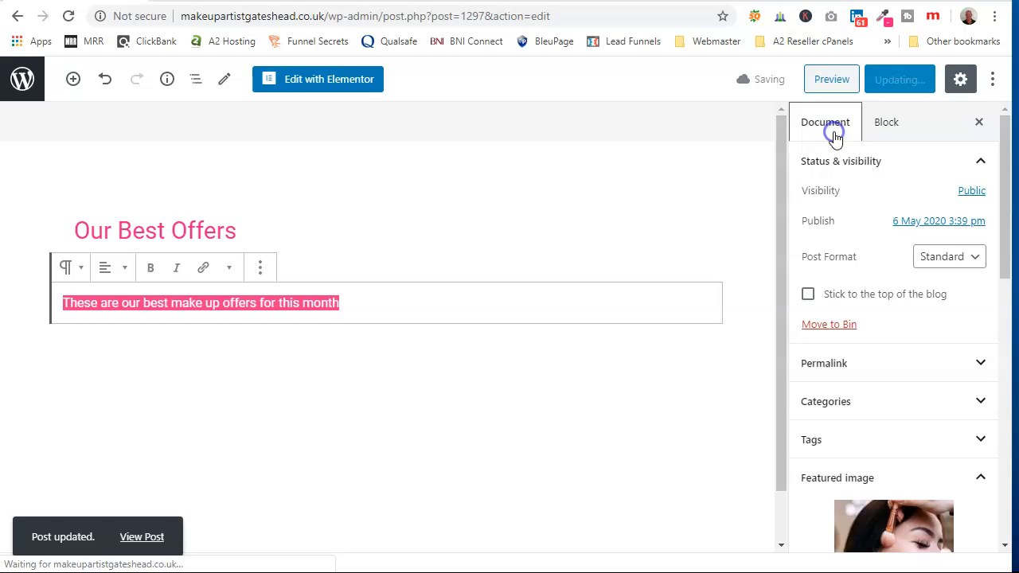
{"action": "scroll", "coordinate": [913, 425], "scroll_direction": "down", "scroll_amount": 4}
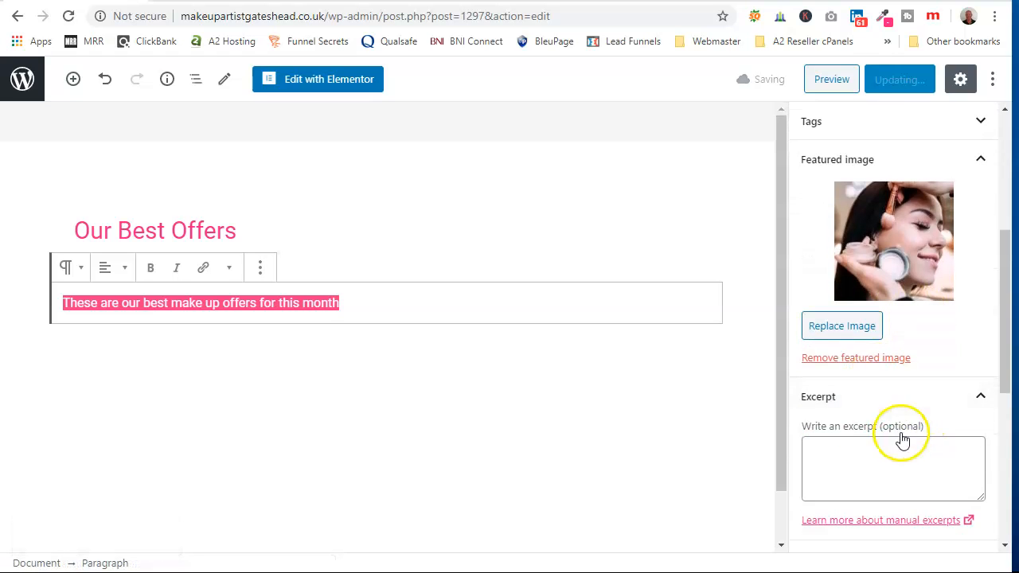
{"action": "right_click", "coordinate": [832, 450]}
{"action": "left_click", "coordinate": [867, 326]}
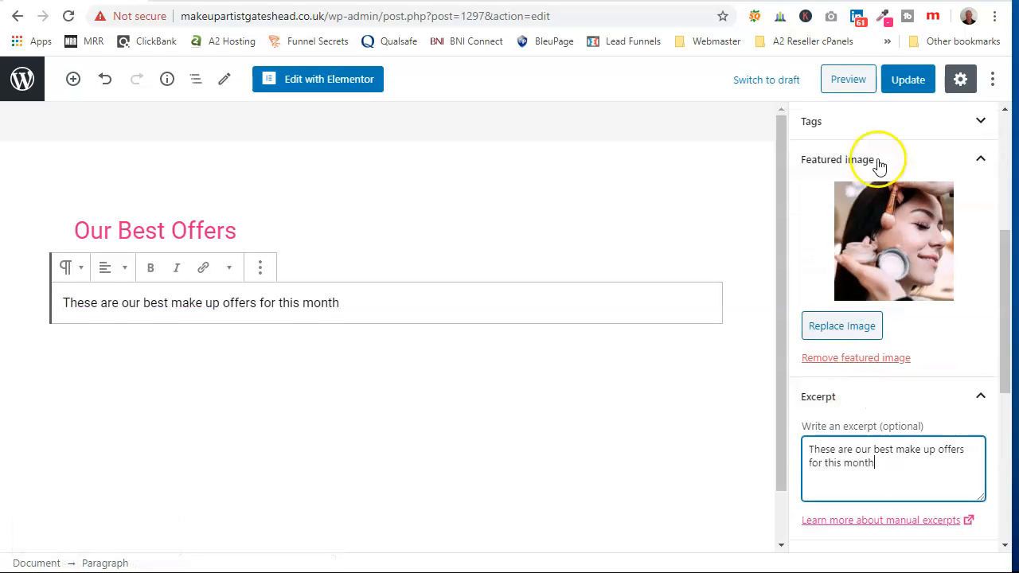
{"action": "left_click", "coordinate": [909, 84]}
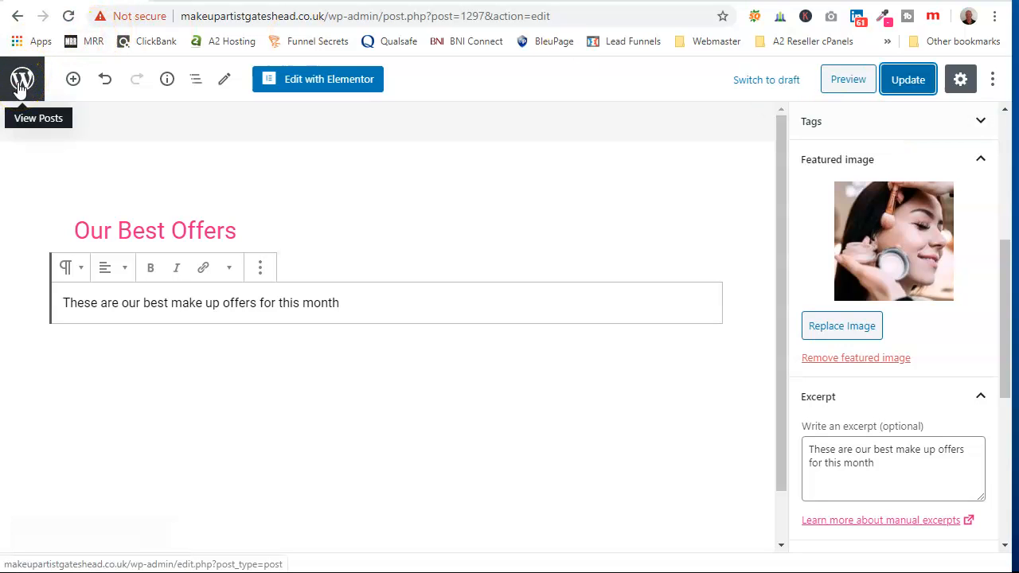
Leave the post editor and add the Blog page to the Primary menu in the site's menu settings.
{"action": "left_click", "coordinate": [20, 86]}
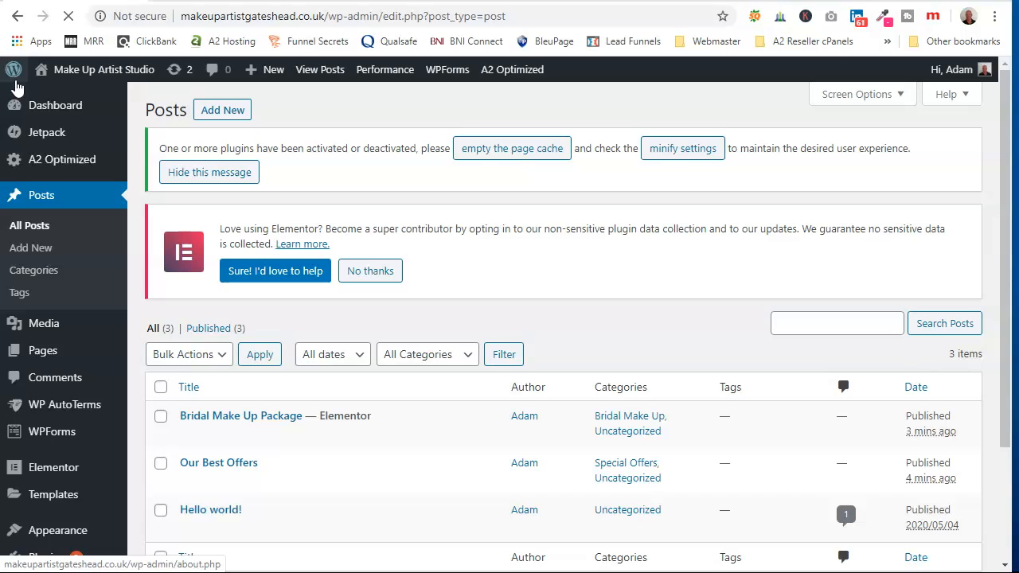
{"action": "scroll", "coordinate": [67, 215], "scroll_direction": "down", "scroll_amount": 2}
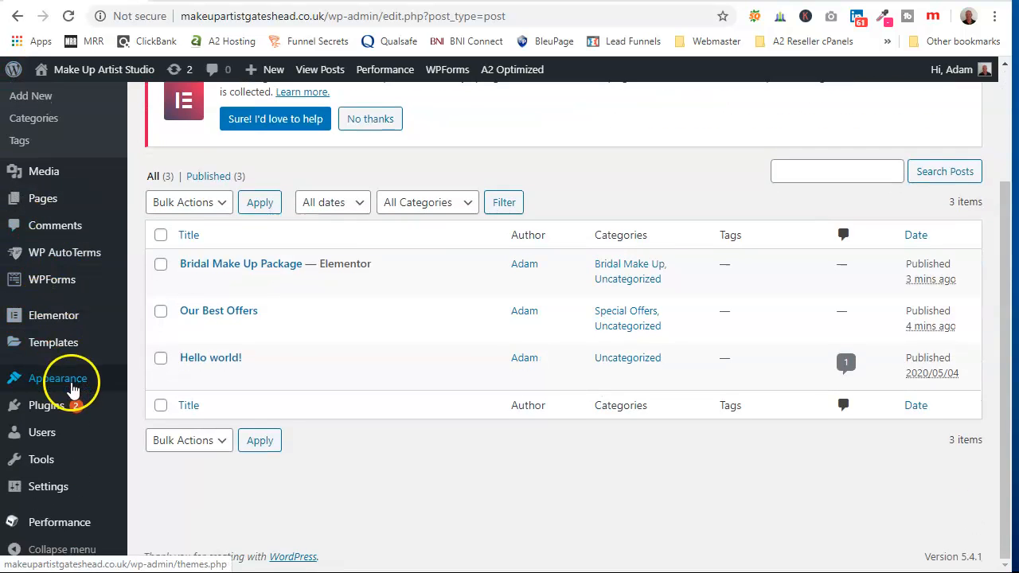
{"action": "mouse_move", "coordinate": [75, 383]}
{"action": "left_click", "coordinate": [148, 405]}
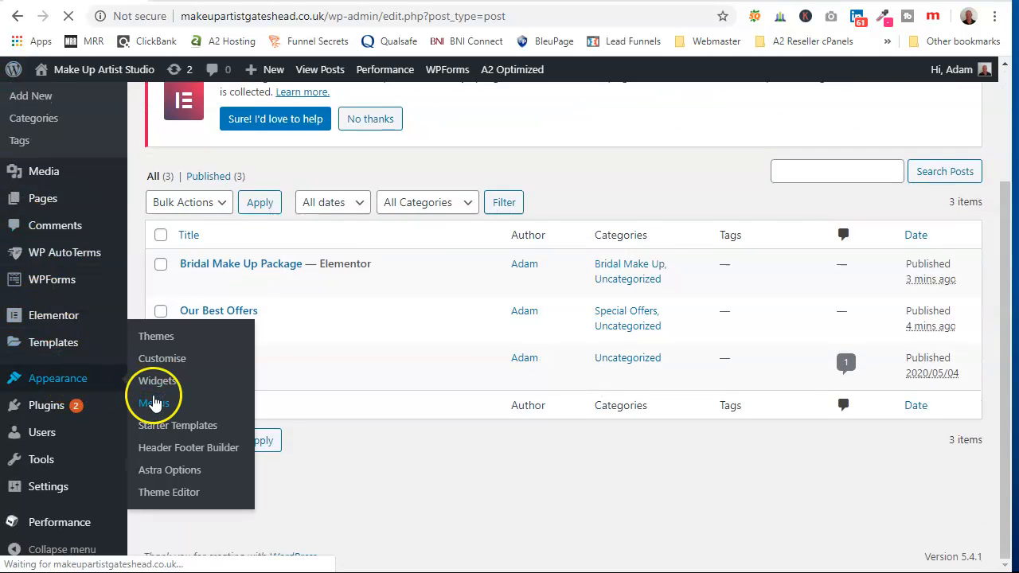
{"action": "scroll", "coordinate": [425, 444], "scroll_direction": "down", "scroll_amount": 4}
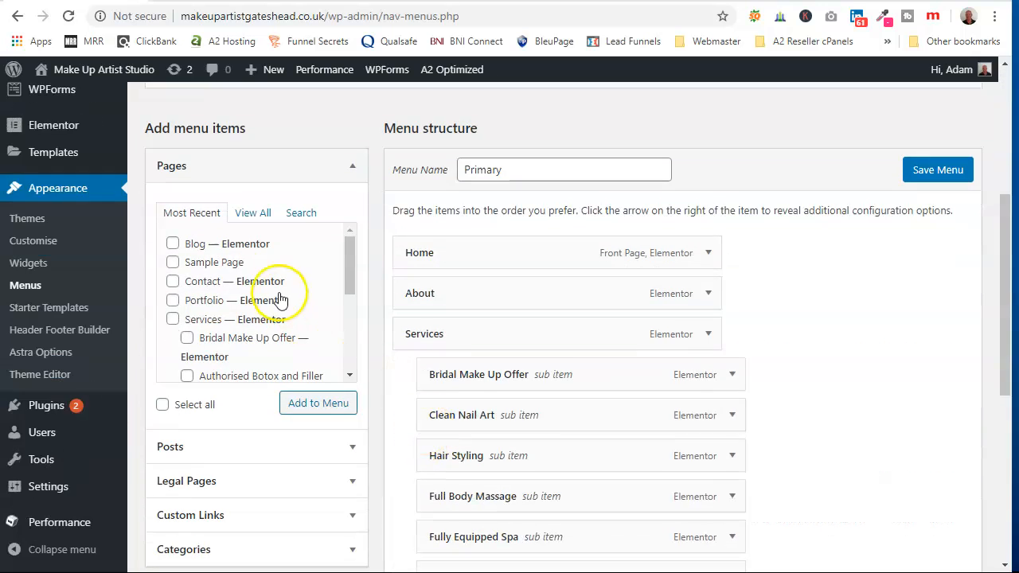
{"action": "left_click", "coordinate": [293, 408]}
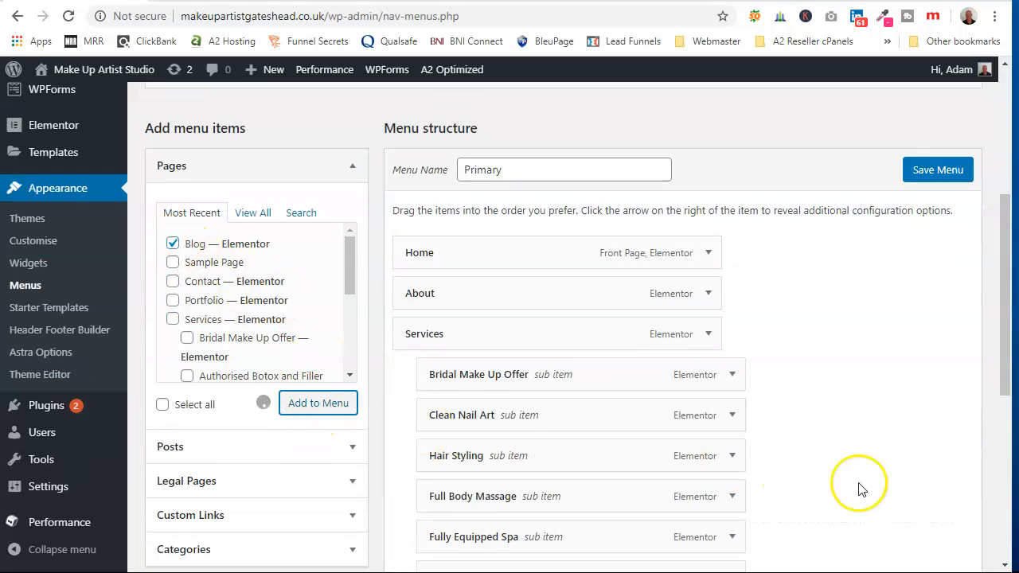
Move the Blog item between Portfolio and Contact in the Primary menu and save the menu.
{"action": "scroll", "coordinate": [876, 494], "scroll_direction": "down", "scroll_amount": 2}
{"action": "scroll", "coordinate": [573, 494], "scroll_direction": "down", "scroll_amount": 1}
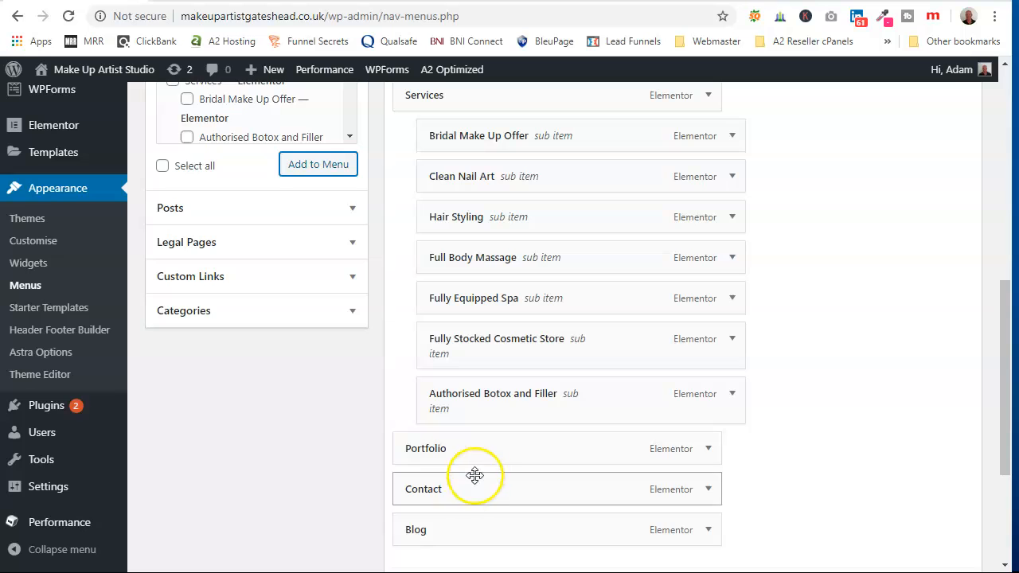
{"action": "left_click_drag", "start_coordinate": [448, 528], "coordinate": [443, 486]}
{"action": "scroll", "coordinate": [814, 518], "scroll_direction": "down", "scroll_amount": 1}
{"action": "scroll", "coordinate": [814, 517], "scroll_direction": "down", "scroll_amount": 2}
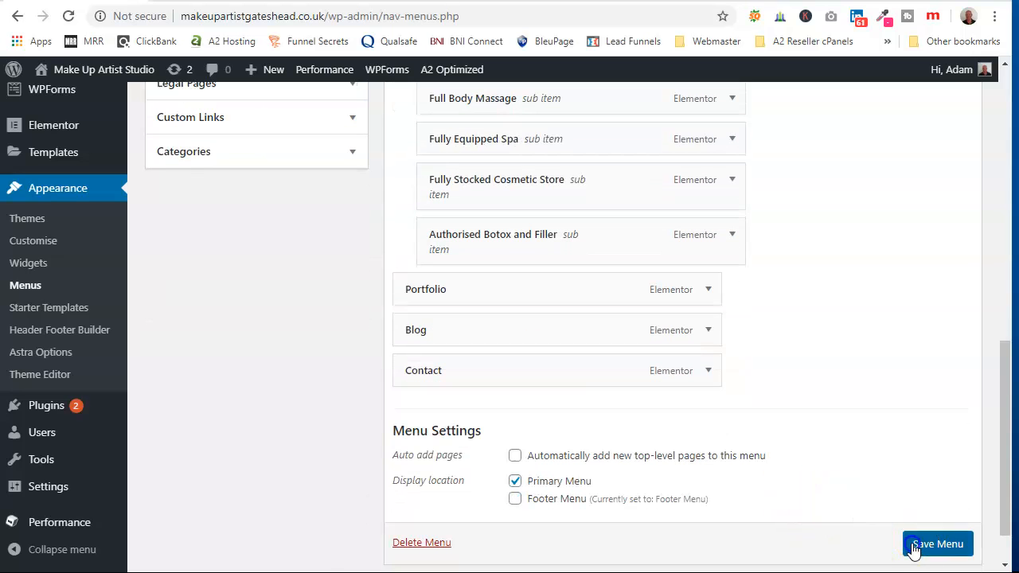
{"action": "left_click", "coordinate": [914, 548]}
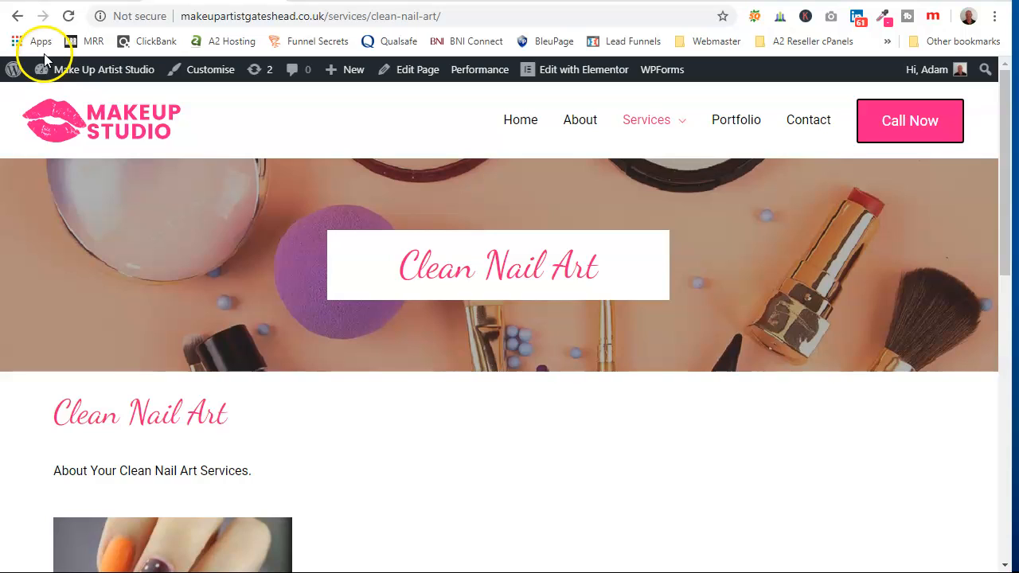
Reload the live site and open the Blog page from the site navigation to check its list of posts.
{"action": "left_click", "coordinate": [69, 16]}
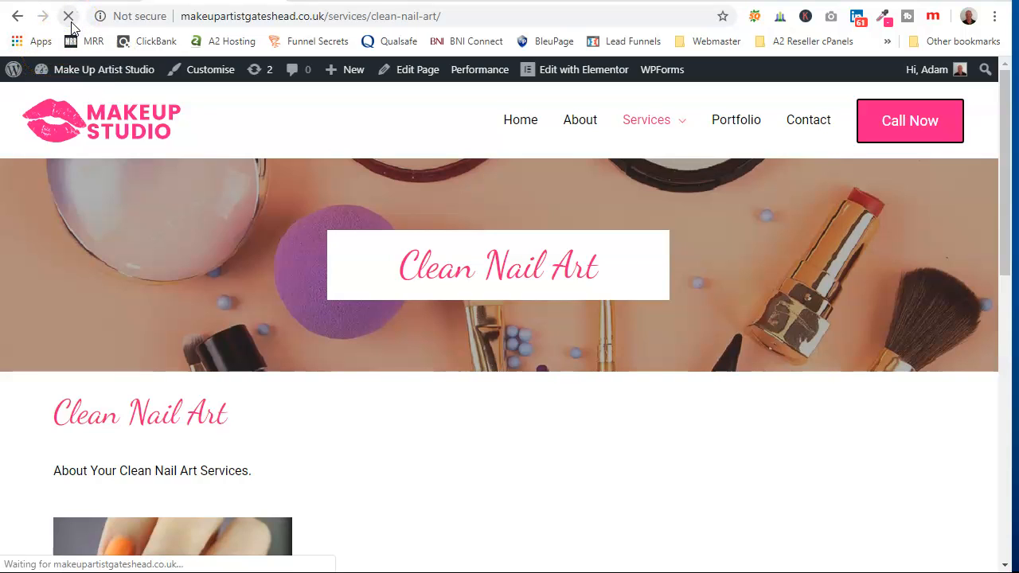
{"action": "scroll", "coordinate": [655, 283], "scroll_direction": "down", "scroll_amount": 4}
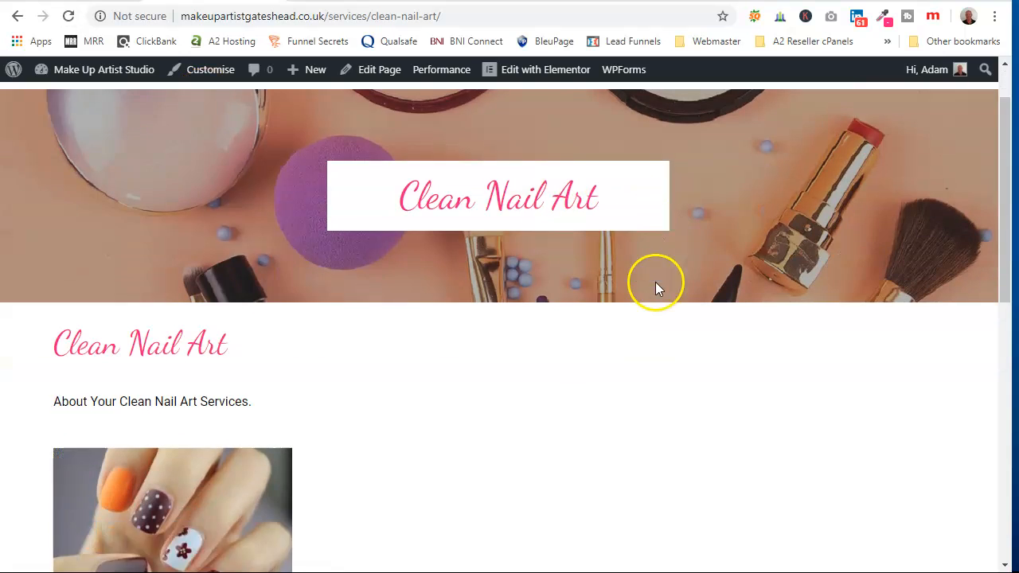
{"action": "scroll", "coordinate": [649, 285], "scroll_direction": "up", "scroll_amount": 4}
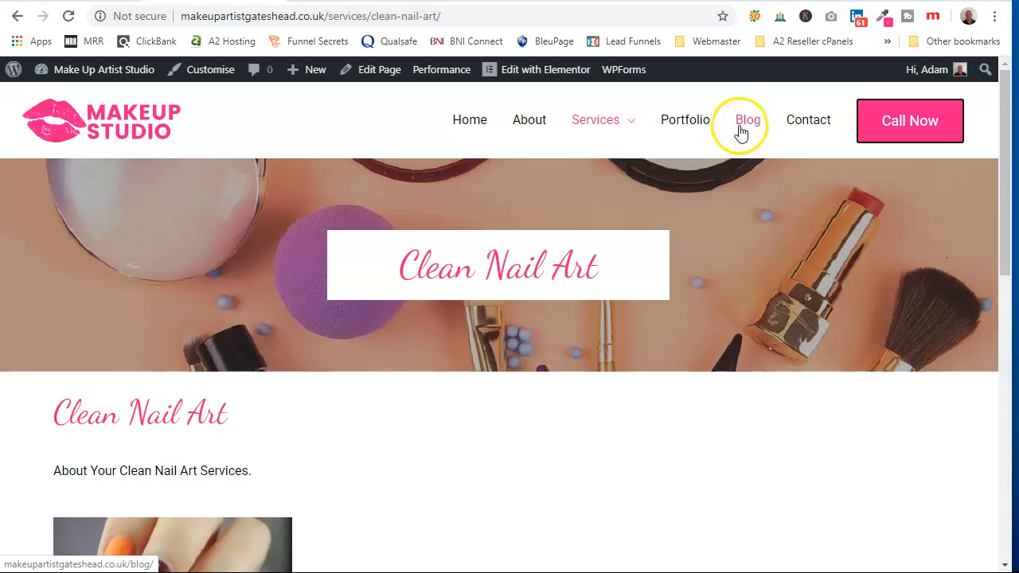
{"action": "left_click", "coordinate": [740, 128]}
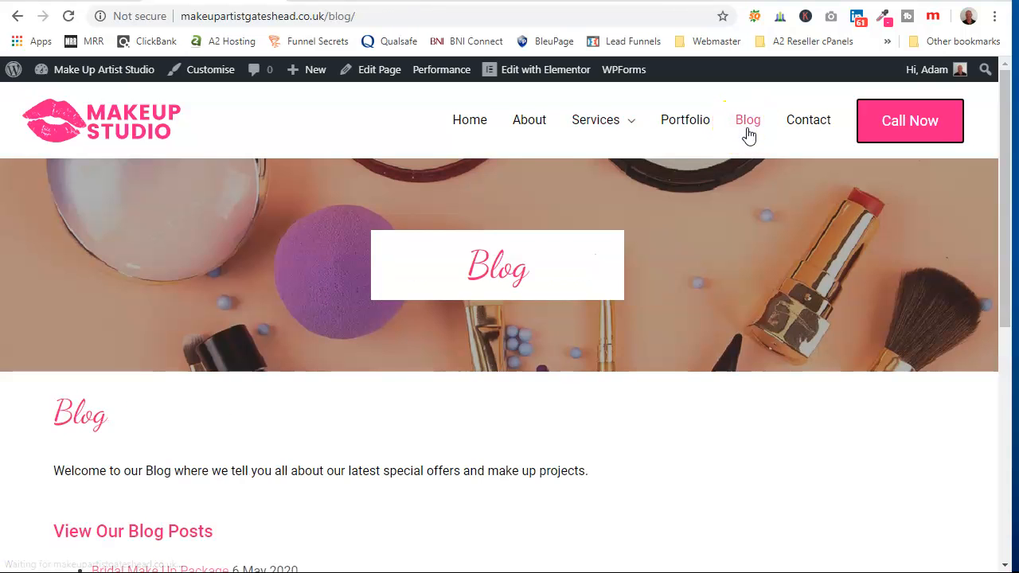
{"action": "scroll", "coordinate": [696, 317], "scroll_direction": "down", "scroll_amount": 3}
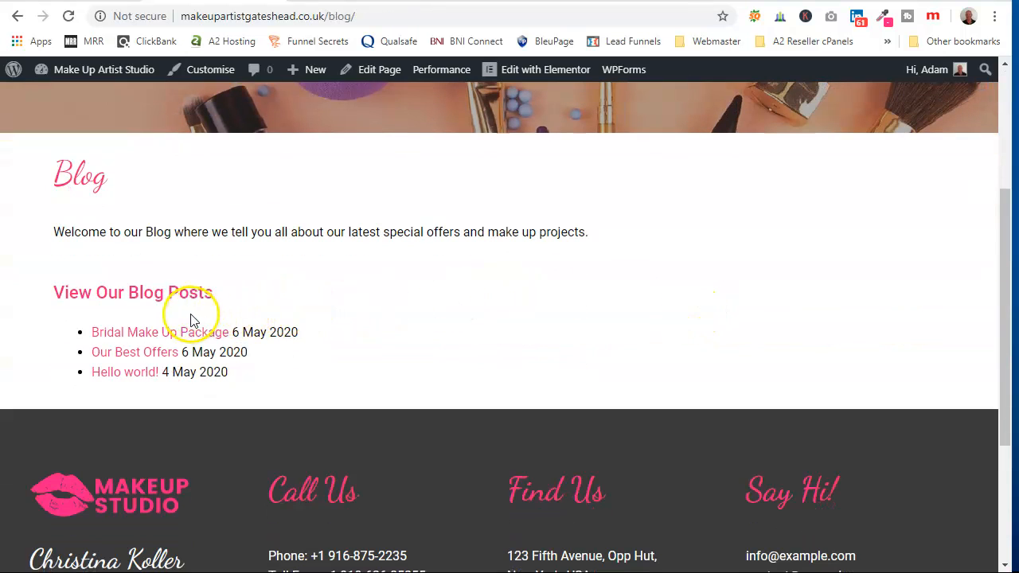
Open the "Bridal Make Up Package" post from the Blog page and check its featured image, categories, content and comment section.
{"action": "left_click", "coordinate": [153, 338]}
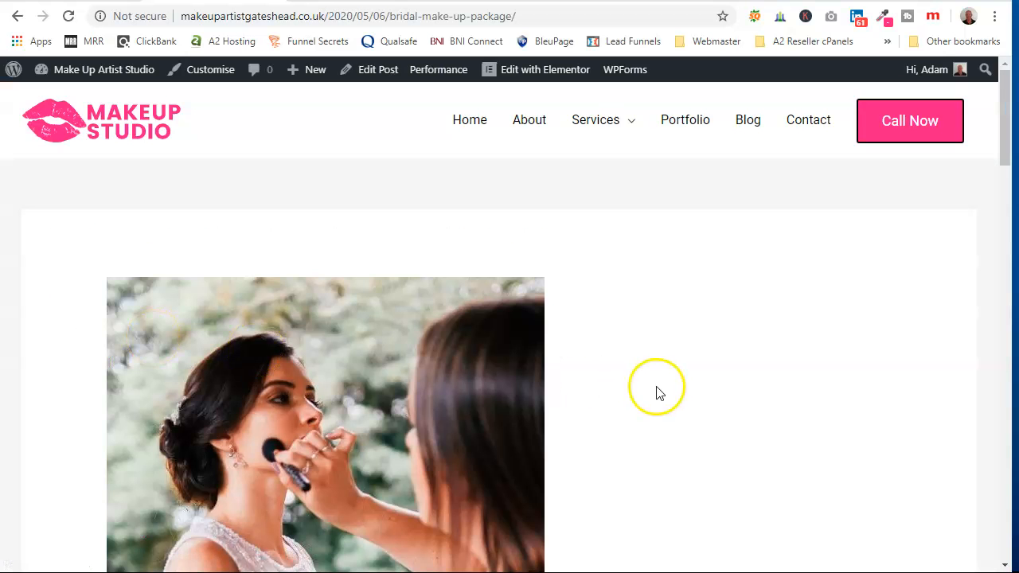
{"action": "scroll", "coordinate": [658, 394], "scroll_direction": "down", "scroll_amount": 5}
{"action": "scroll", "coordinate": [507, 311], "scroll_direction": "down", "scroll_amount": 5}
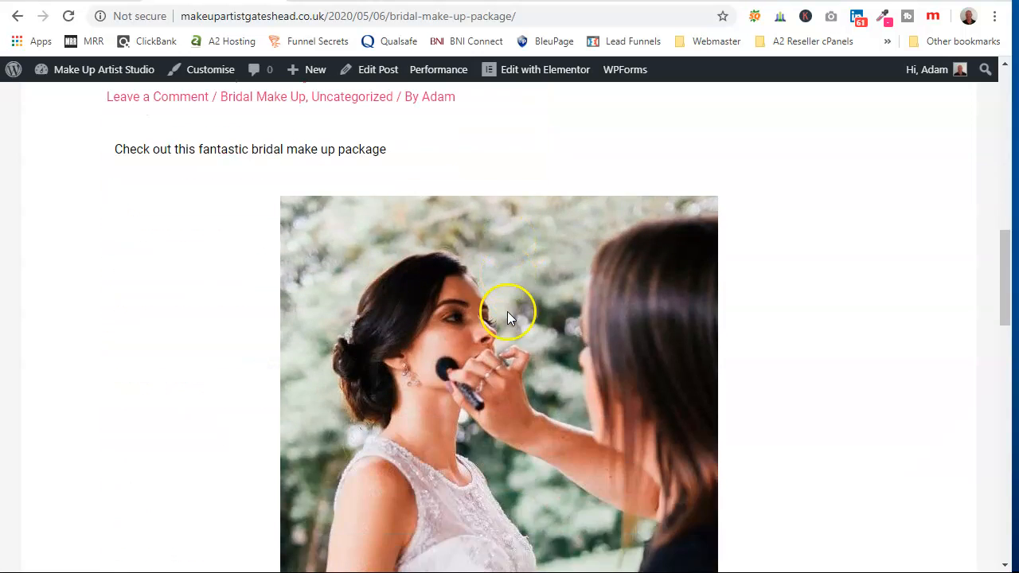
{"action": "scroll", "coordinate": [348, 305], "scroll_direction": "up", "scroll_amount": 2}
{"action": "scroll", "coordinate": [422, 263], "scroll_direction": "up", "scroll_amount": 3}
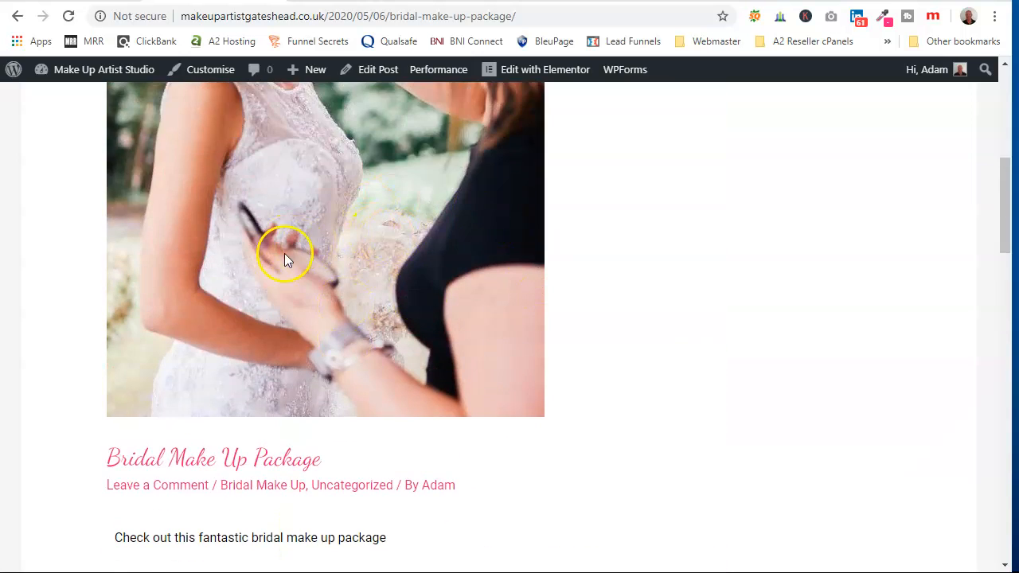
{"action": "scroll", "coordinate": [287, 260], "scroll_direction": "down", "scroll_amount": 3}
{"action": "scroll", "coordinate": [191, 418], "scroll_direction": "down", "scroll_amount": 9}
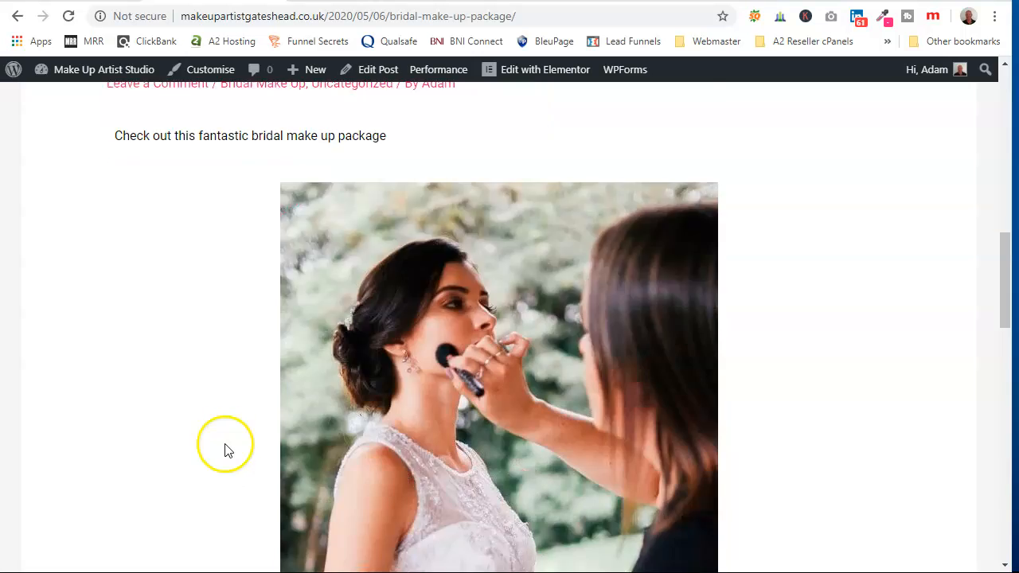
{"action": "scroll", "coordinate": [276, 448], "scroll_direction": "down", "scroll_amount": 2}
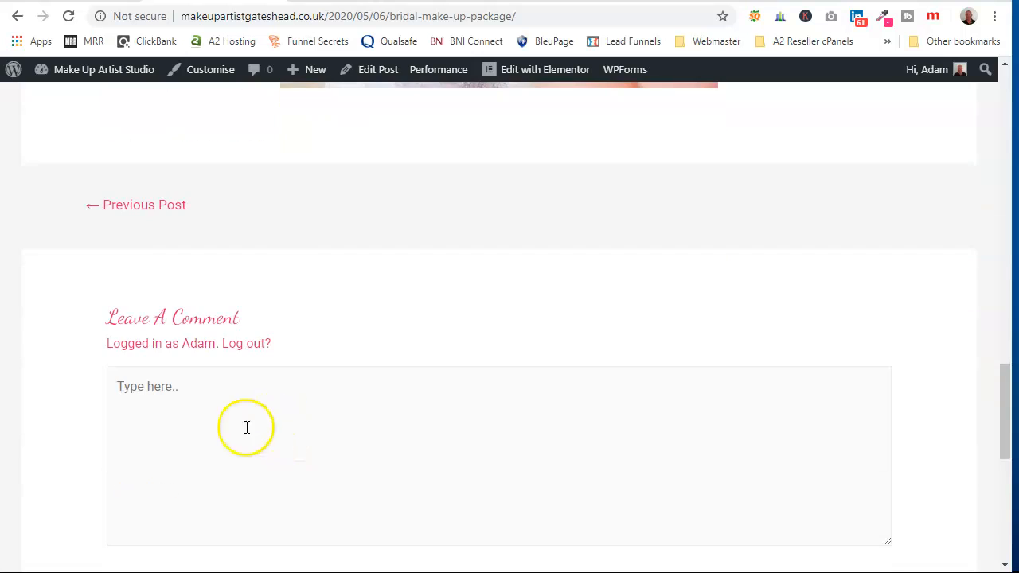
Go back through the previous posts, "Our Best Offers" and "Hello world!", and review how each one displays.
{"action": "left_click", "coordinate": [173, 206]}
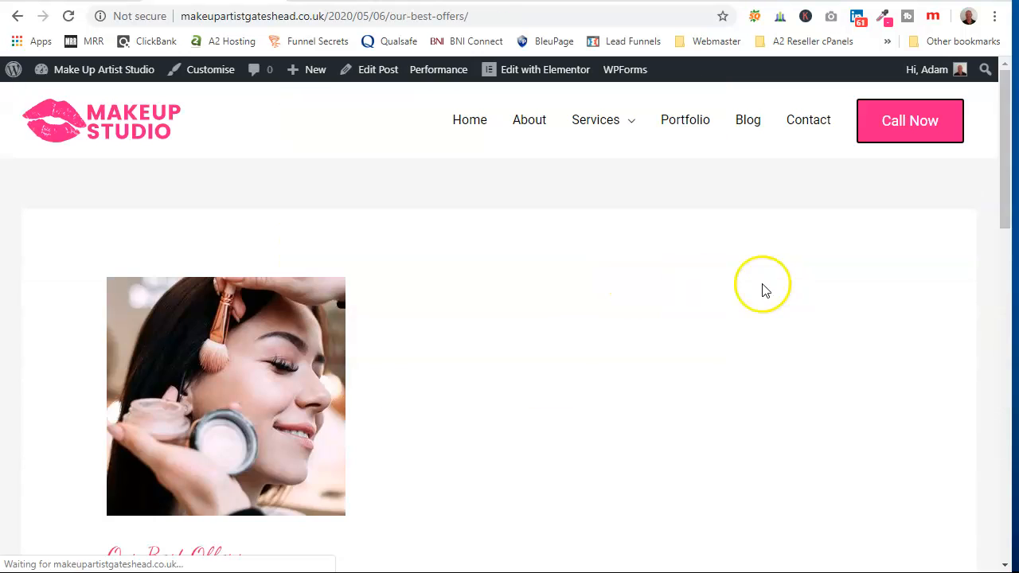
{"action": "scroll", "coordinate": [560, 317], "scroll_direction": "down", "scroll_amount": 3}
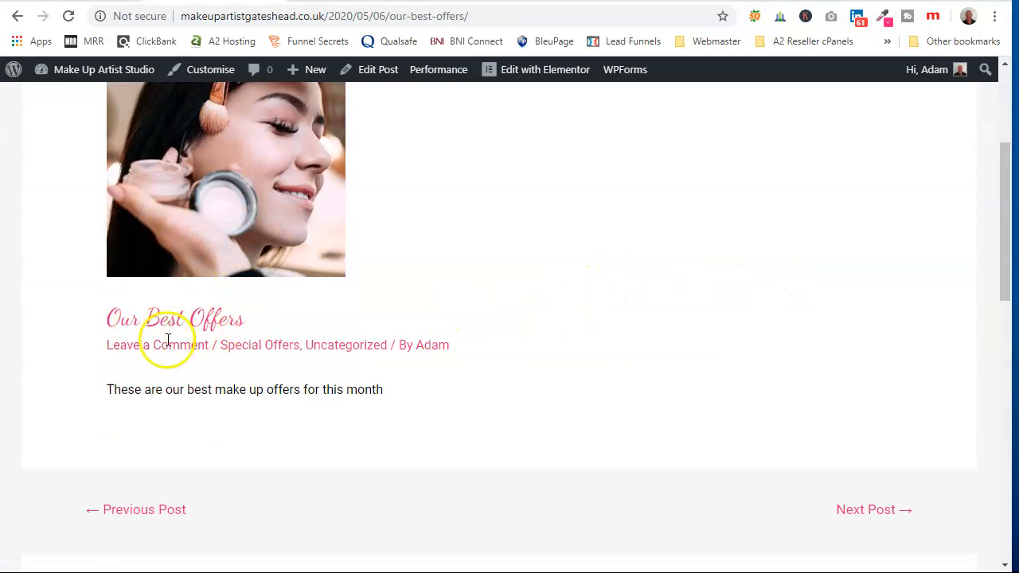
{"action": "left_click", "coordinate": [163, 512]}
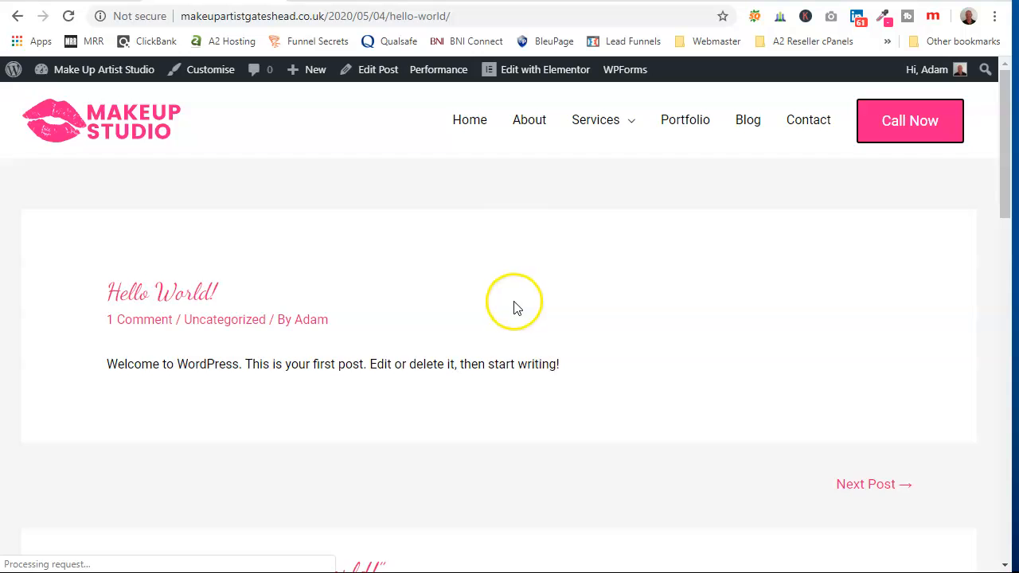
{"action": "scroll", "coordinate": [497, 315], "scroll_direction": "down", "scroll_amount": 5}
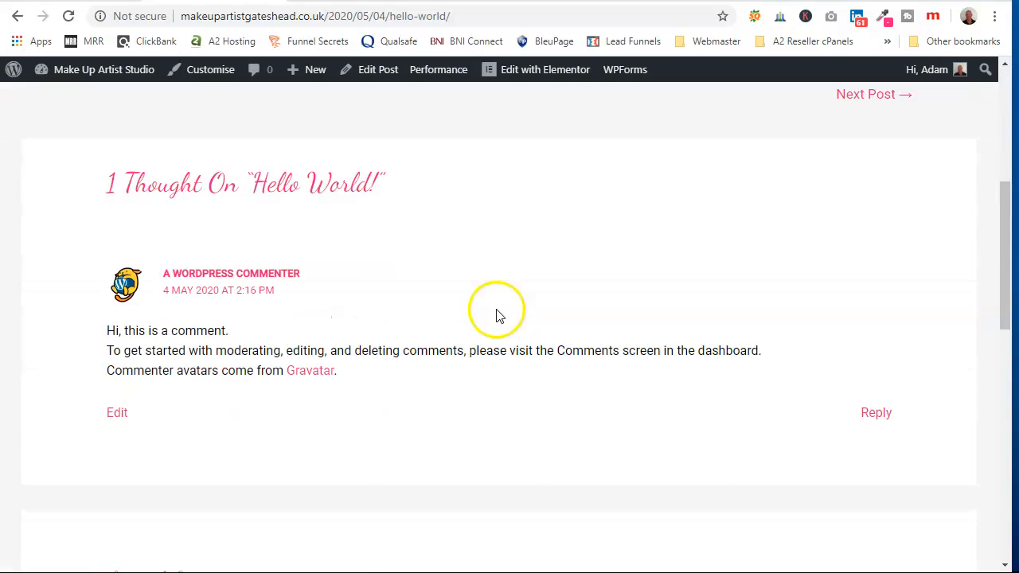
{"action": "scroll", "coordinate": [494, 311], "scroll_direction": "up", "scroll_amount": 5}
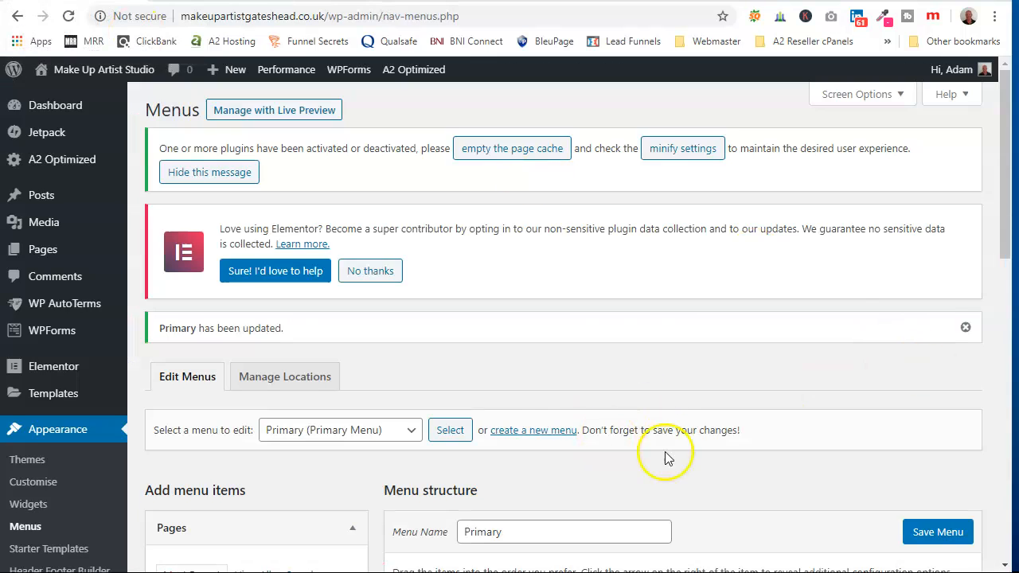
{"action": "scroll", "coordinate": [569, 398], "scroll_direction": "down", "scroll_amount": 5}
{"action": "scroll", "coordinate": [382, 284], "scroll_direction": "up", "scroll_amount": 3}
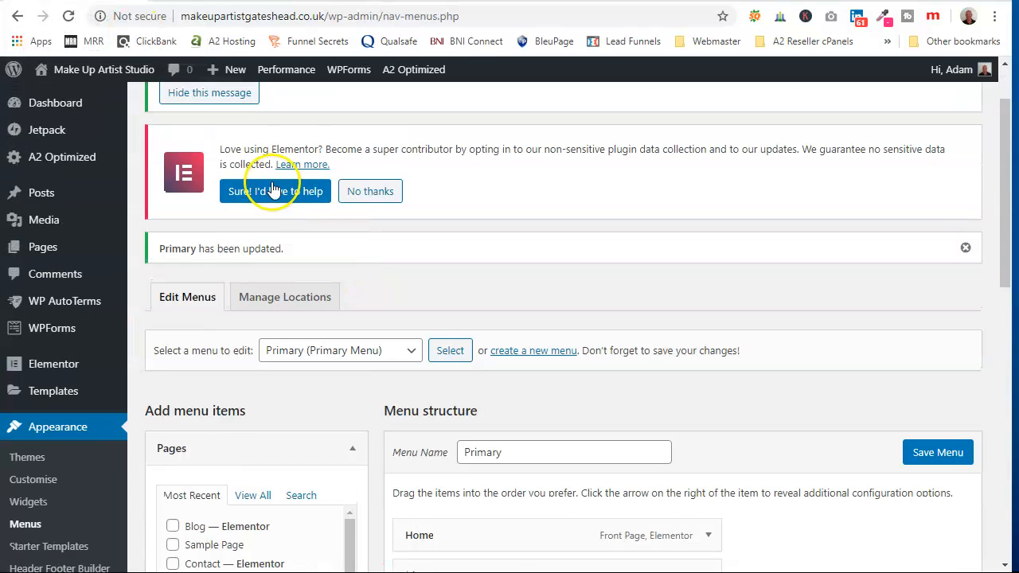
Return to the live "Hello world!" post, check its text, and move on to the next post, "Our Best Offers".
{"action": "left_click", "coordinate": [226, 0]}
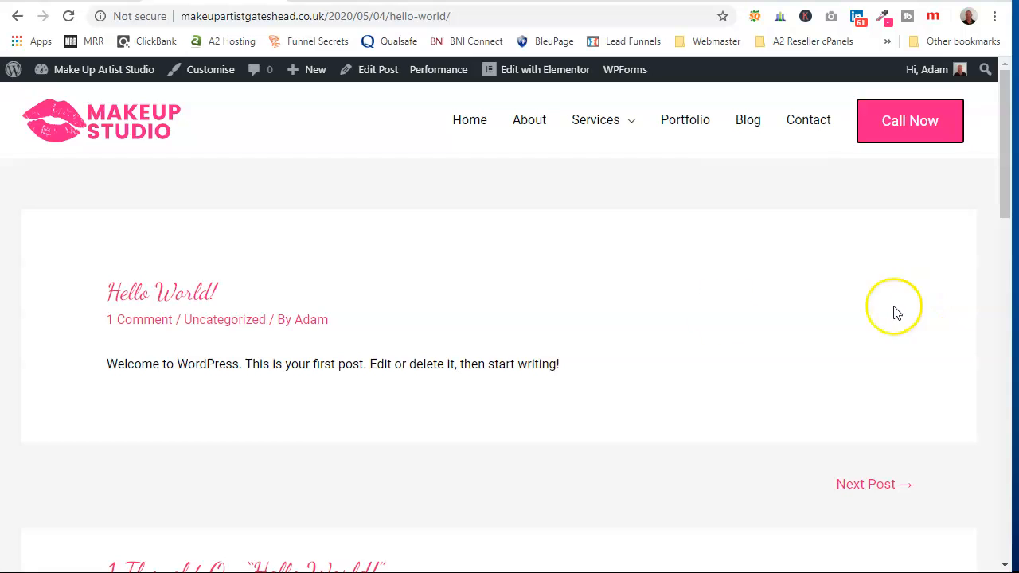
{"action": "triple_click", "coordinate": [180, 363]}
{"action": "scroll", "coordinate": [632, 321], "scroll_direction": "down", "scroll_amount": 2}
{"action": "scroll", "coordinate": [478, 340], "scroll_direction": "up", "scroll_amount": 2}
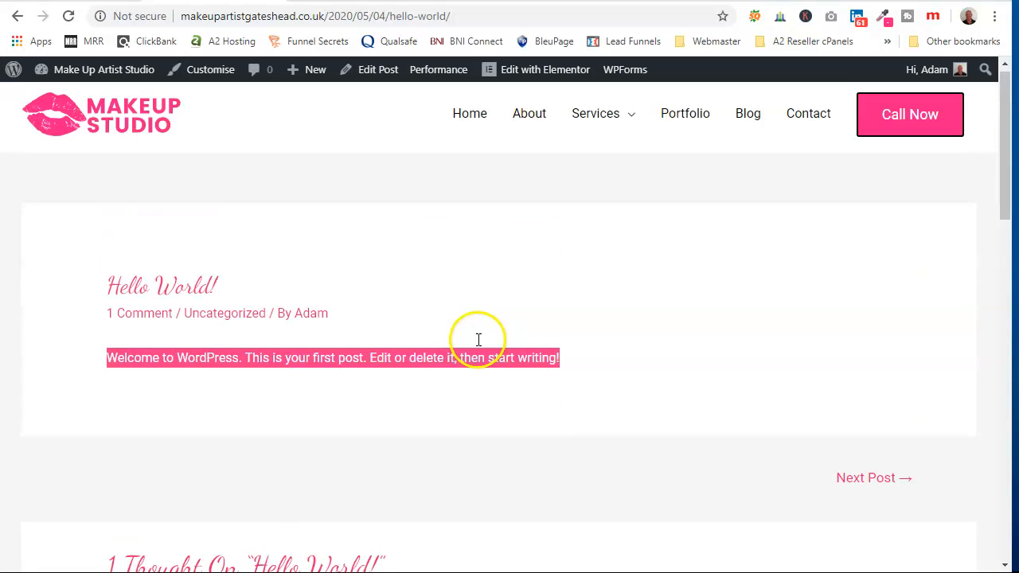
{"action": "left_click", "coordinate": [879, 486]}
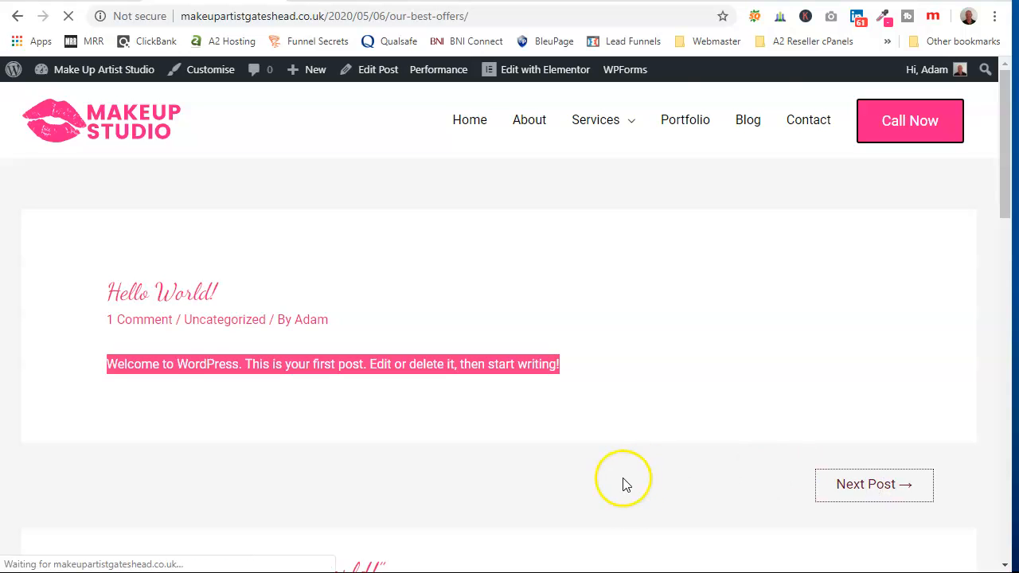
{"action": "scroll", "coordinate": [578, 480], "scroll_direction": "down", "scroll_amount": 4}
{"action": "scroll", "coordinate": [608, 409], "scroll_direction": "up", "scroll_amount": 3}
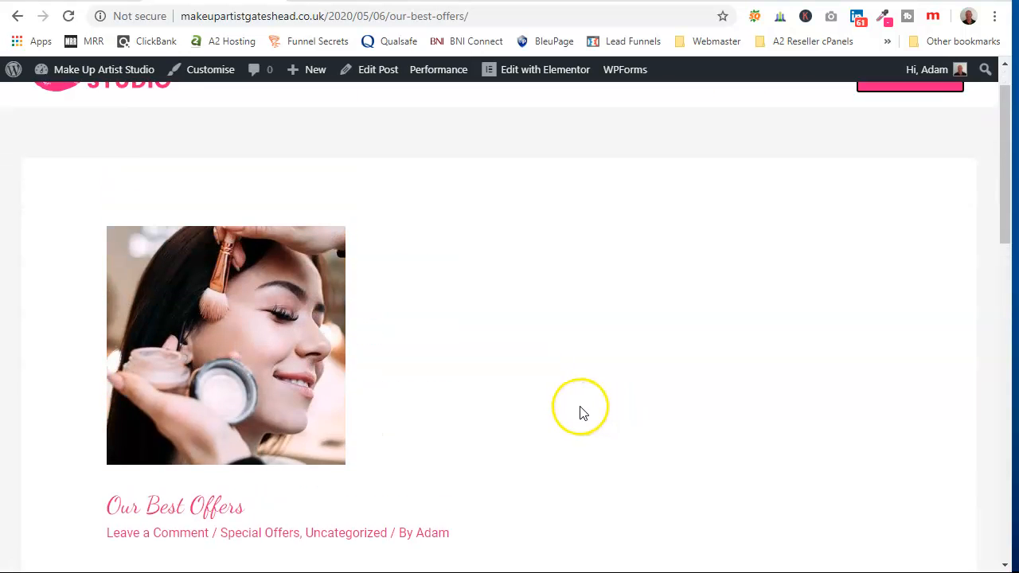
{"action": "scroll", "coordinate": [580, 412], "scroll_direction": "up", "scroll_amount": 1}
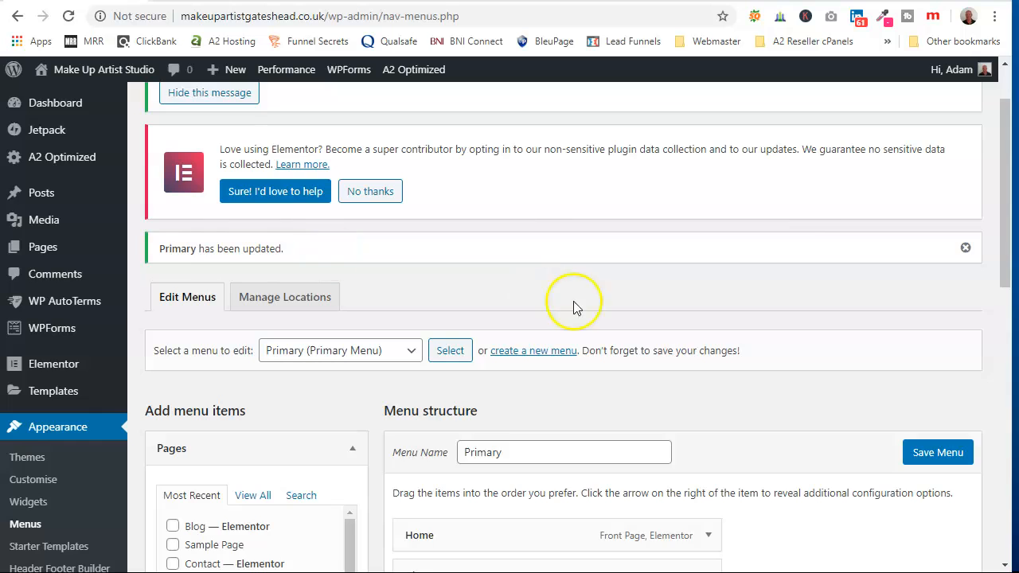
{"action": "scroll", "coordinate": [576, 308], "scroll_direction": "down", "scroll_amount": 5}
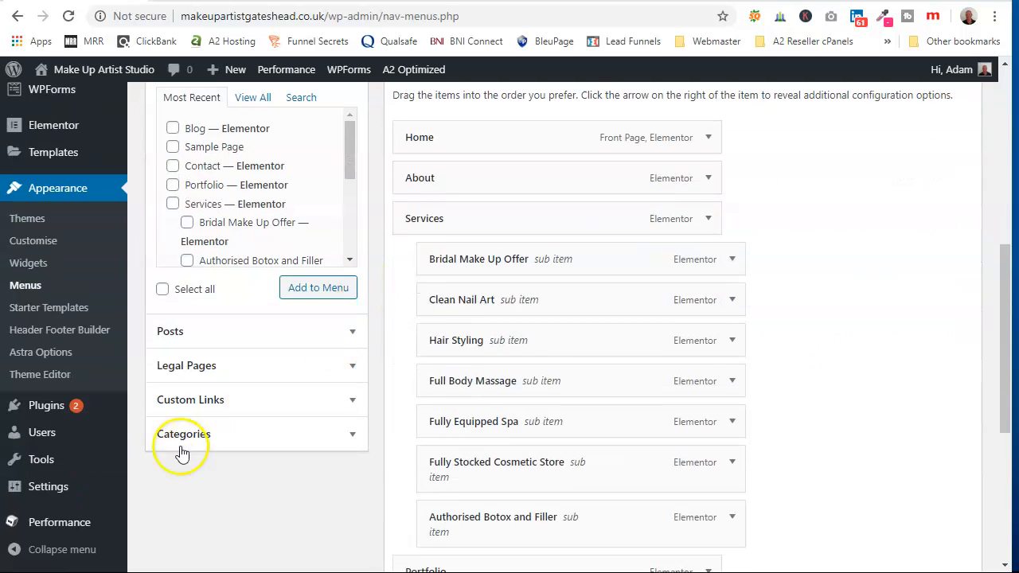
{"action": "scroll", "coordinate": [159, 532], "scroll_direction": "down", "scroll_amount": 1}
{"action": "scroll", "coordinate": [892, 353], "scroll_direction": "up", "scroll_amount": 3}
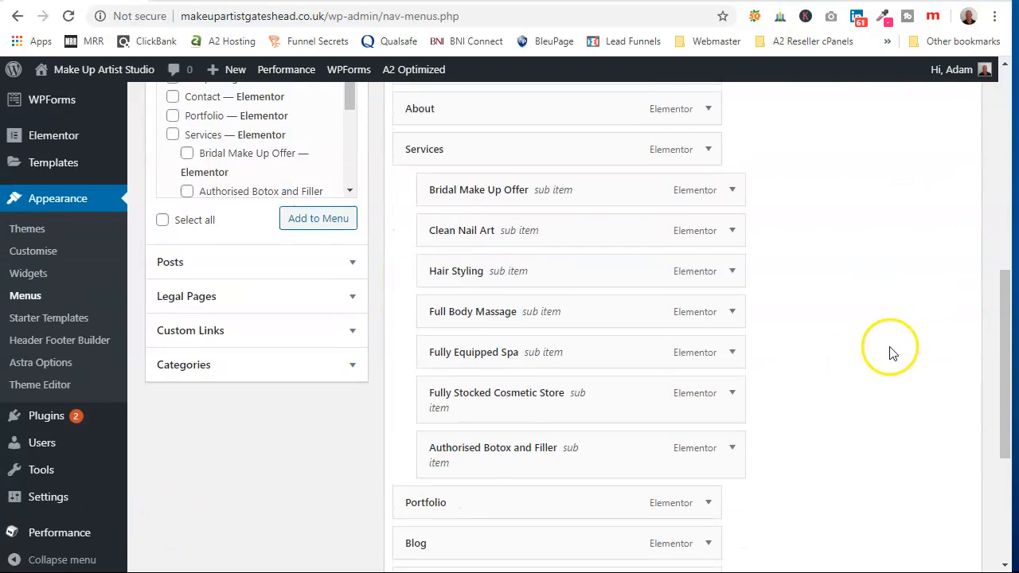
{"action": "scroll", "coordinate": [892, 353], "scroll_direction": "up", "scroll_amount": 3}
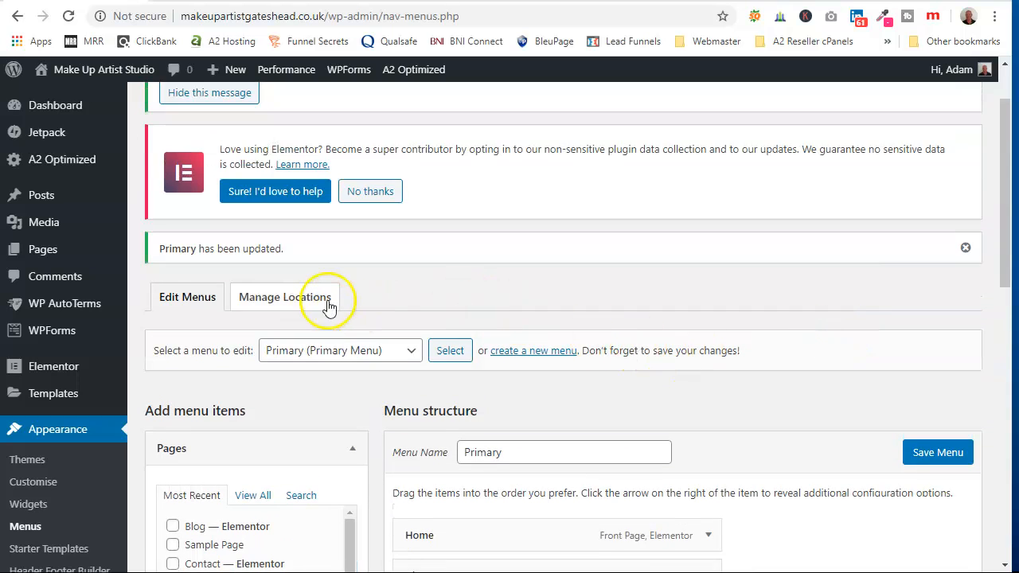